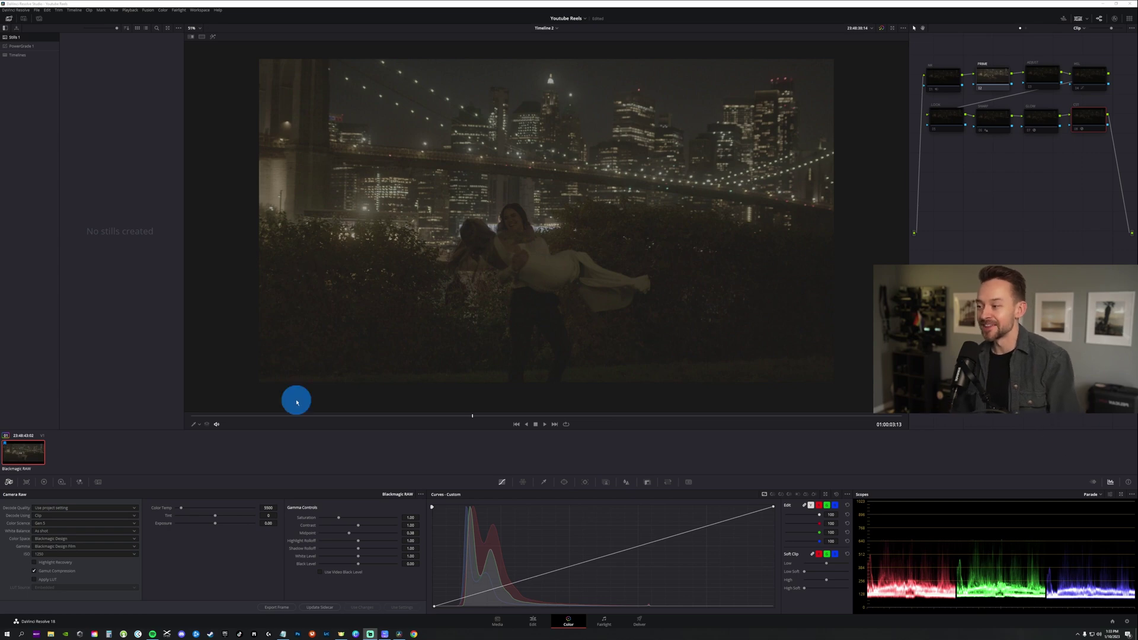
Drag the viewer playhead back to the start of the night wedding clip.
mouse_move(287, 413)
mouse_down()
mouse_move(173, 416)
mouse_move(267, 414)
mouse_up()
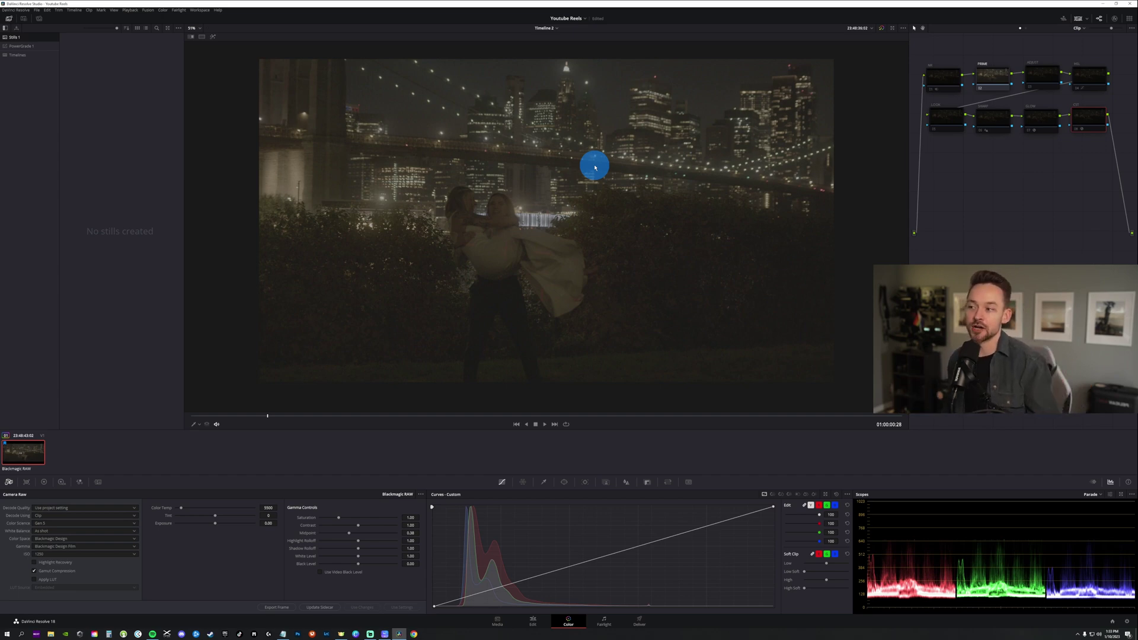
Play a few seconds of the ungraded bridge clip full-screen, then stop on the couple mid-lift.
key(p)
key(space)
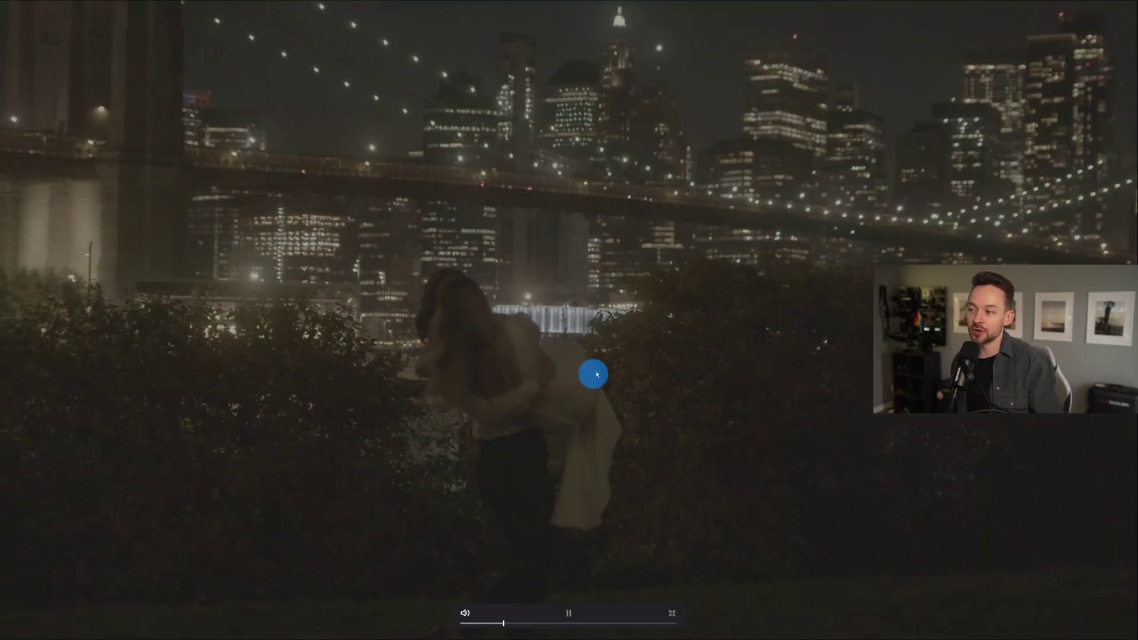
key(space)
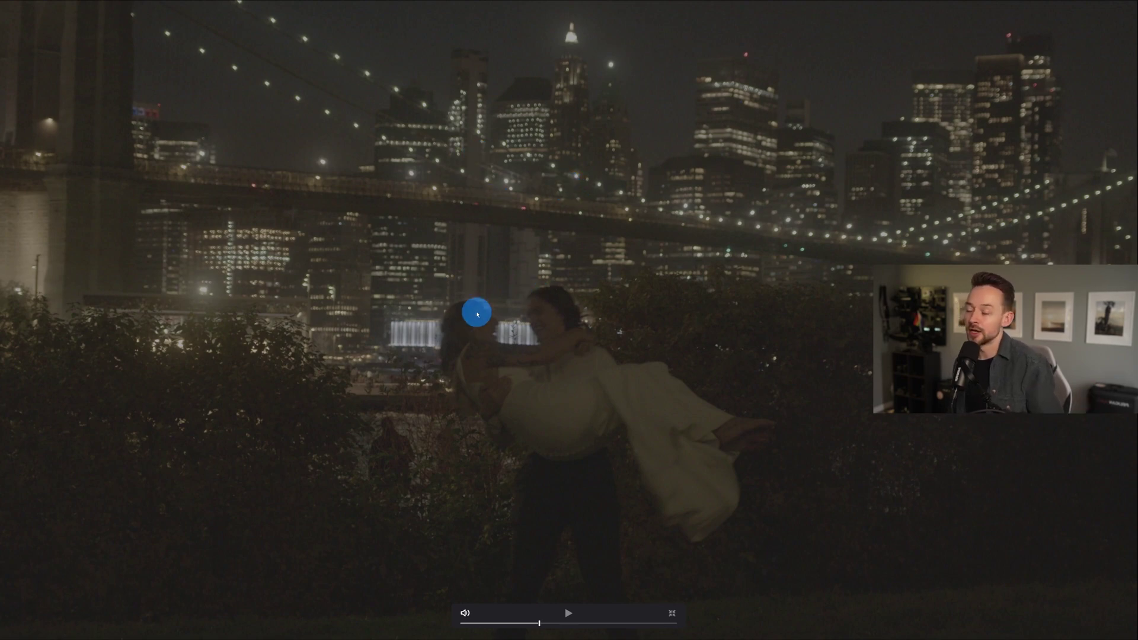
Exit full screen, set the Camera Raw ISO to 2000, and scrub forward to 01:00:08:00.
key(Escape)
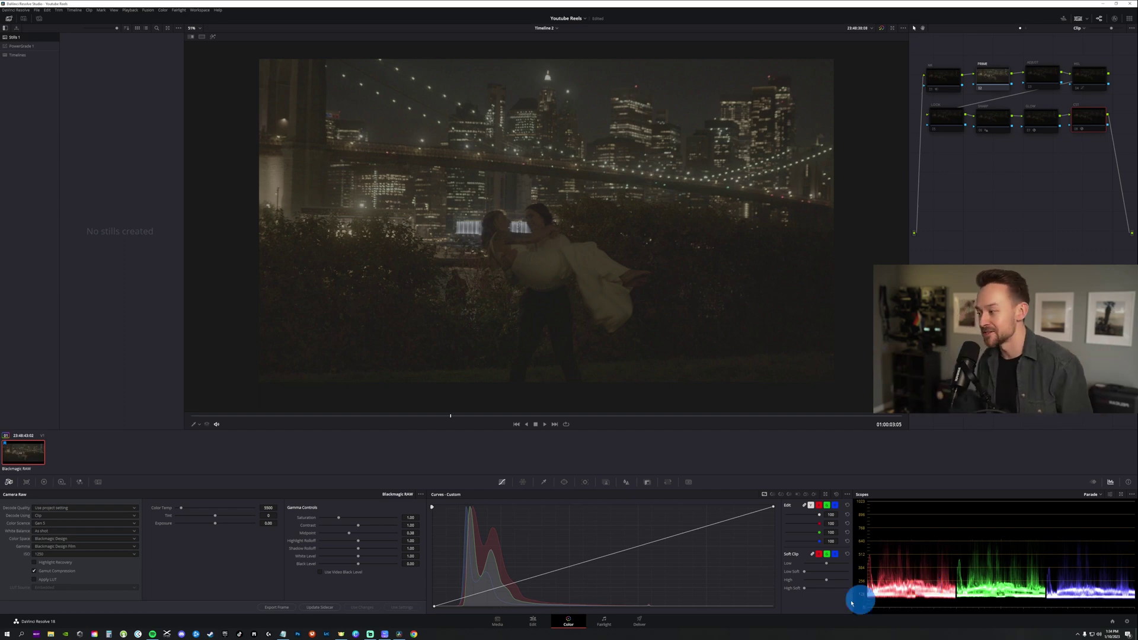
click(128, 555)
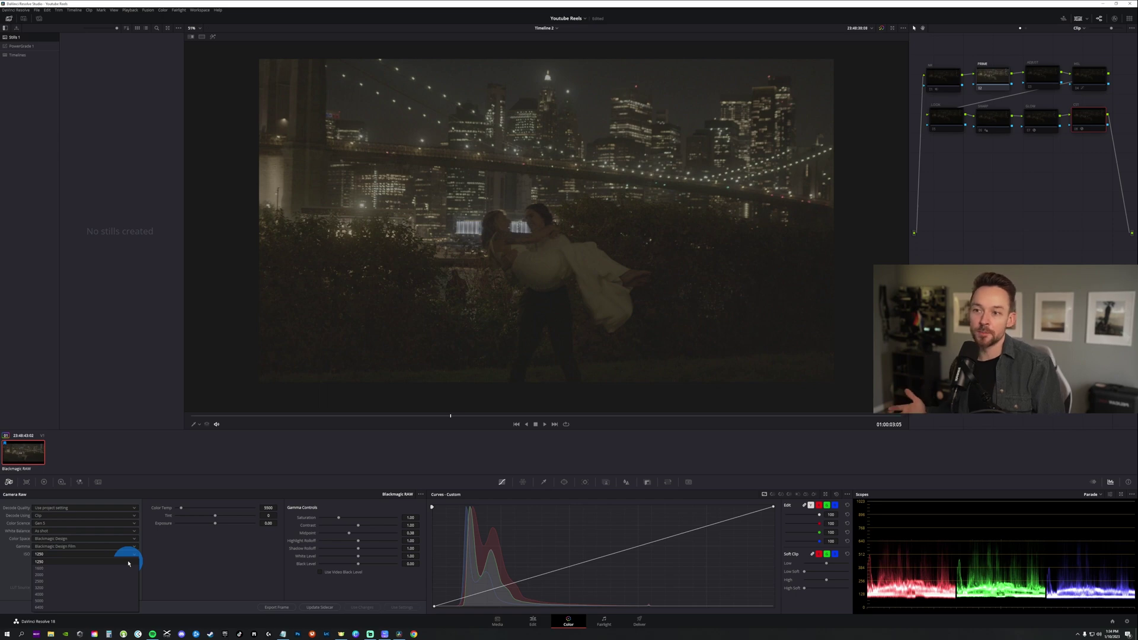
click(115, 575)
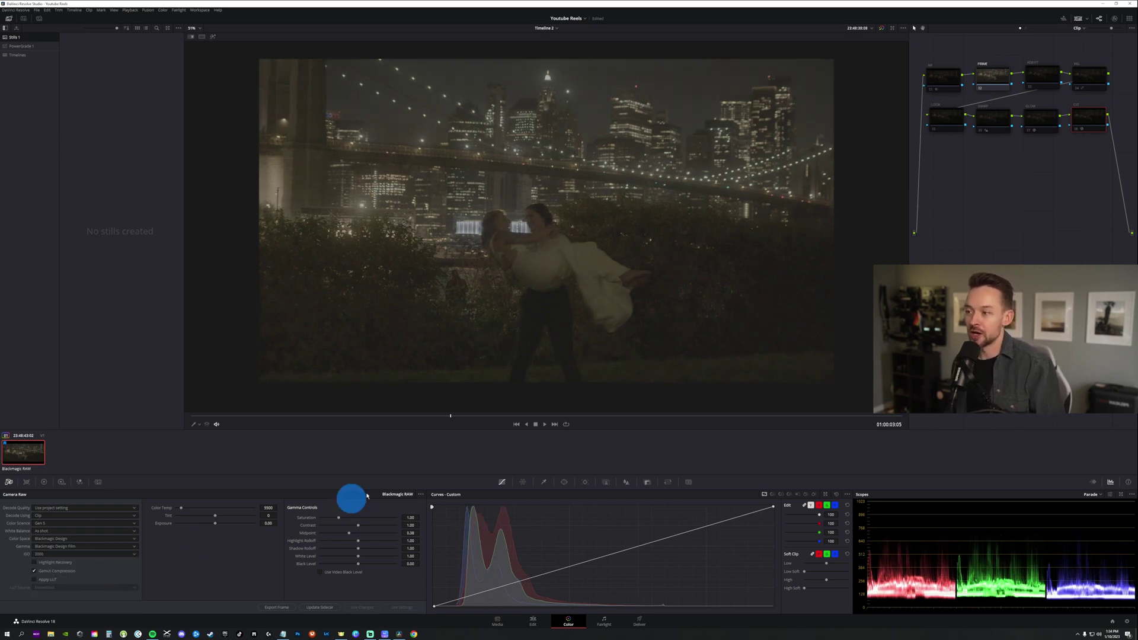
click(71, 554)
click(59, 574)
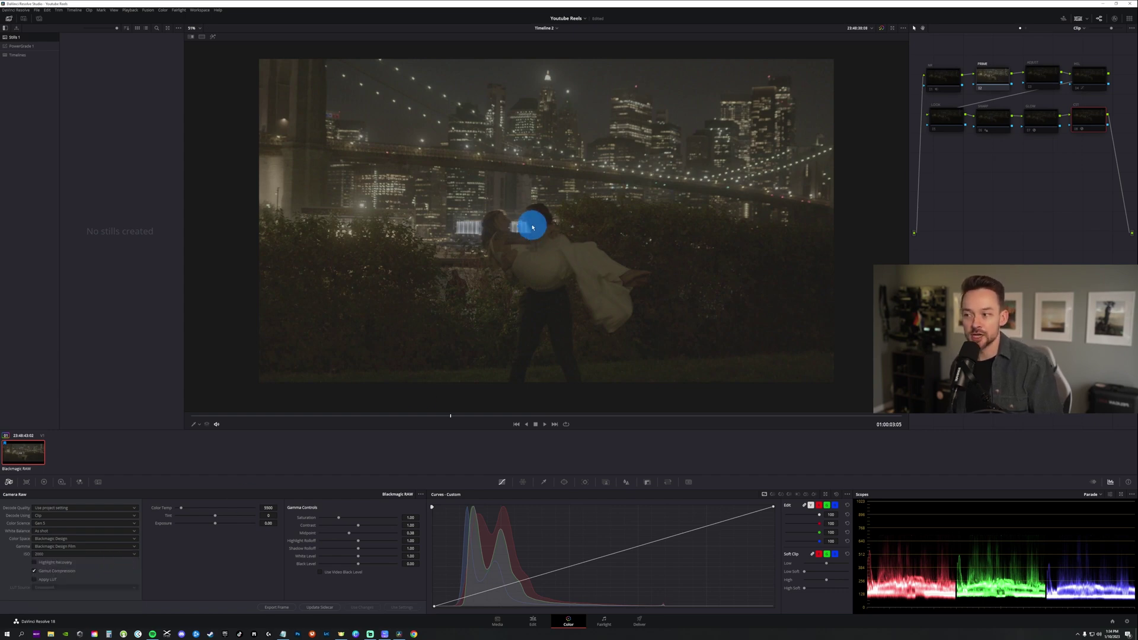
click(464, 416)
drag(465, 417, 847, 421)
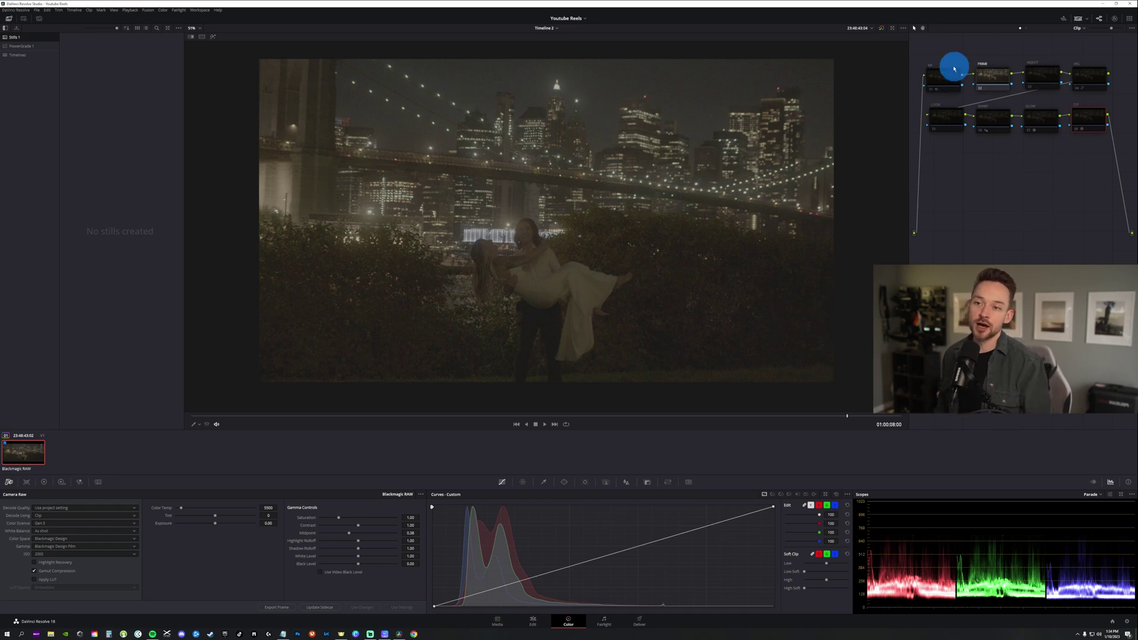
Show the Color Wheels and step through nodes FRAME, ADJUST, HSL, LOOK, 06, GLOW and CST.
click(997, 78)
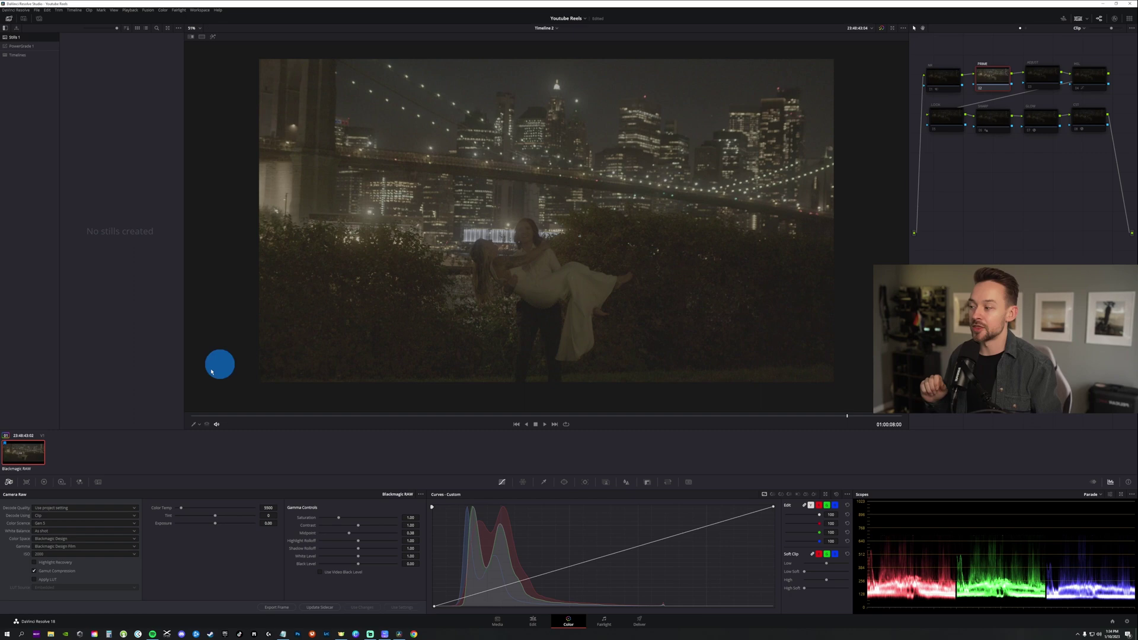
click(46, 483)
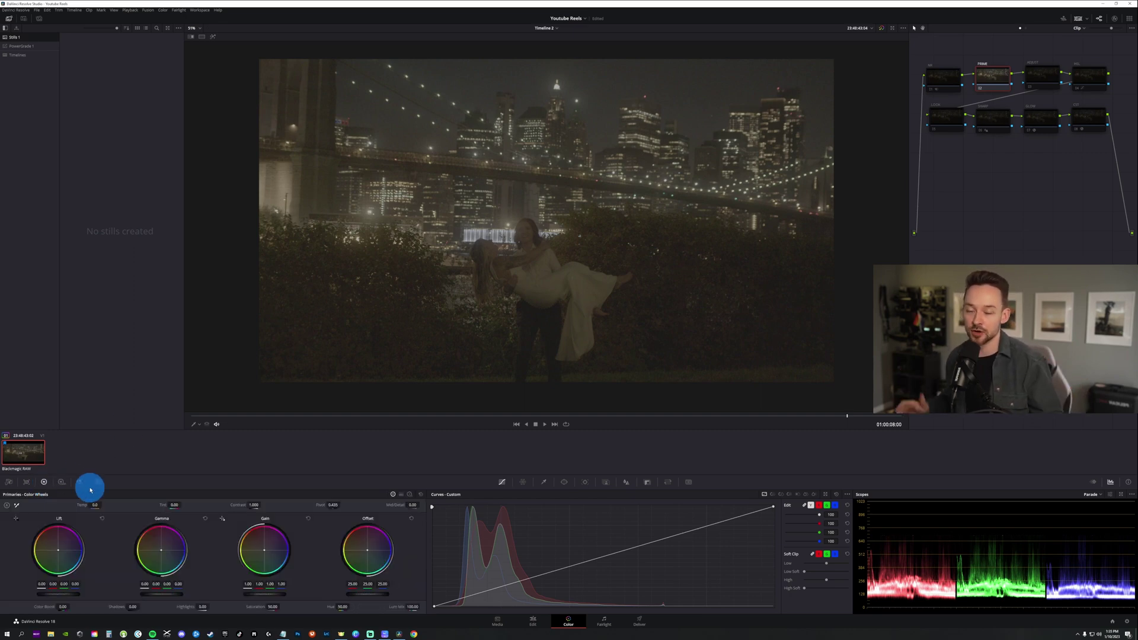
click(1046, 75)
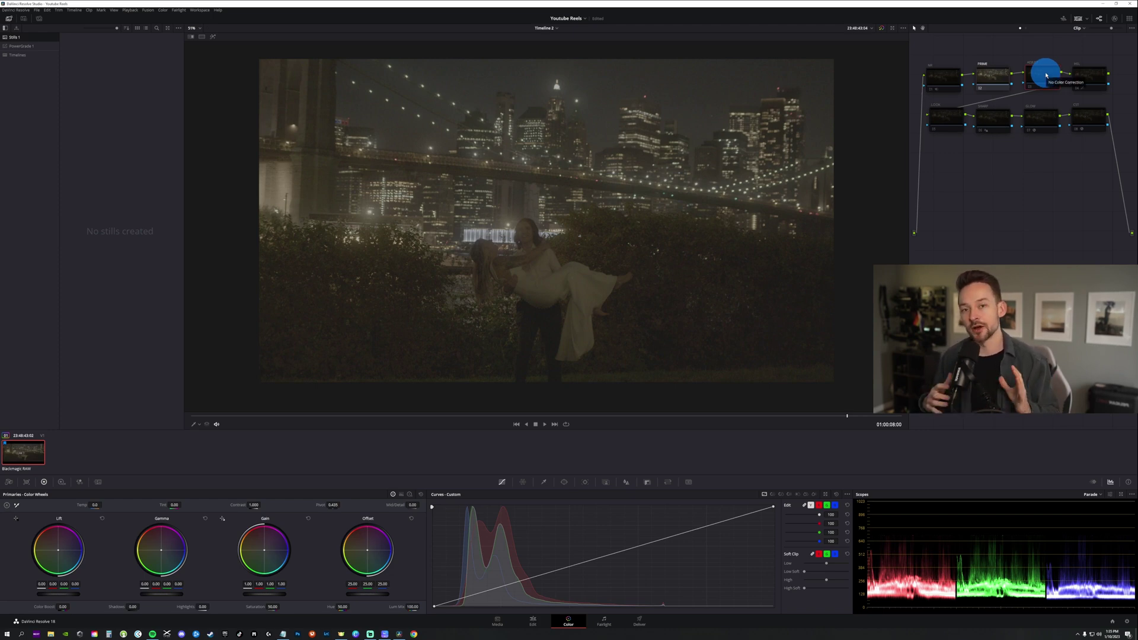
click(1091, 79)
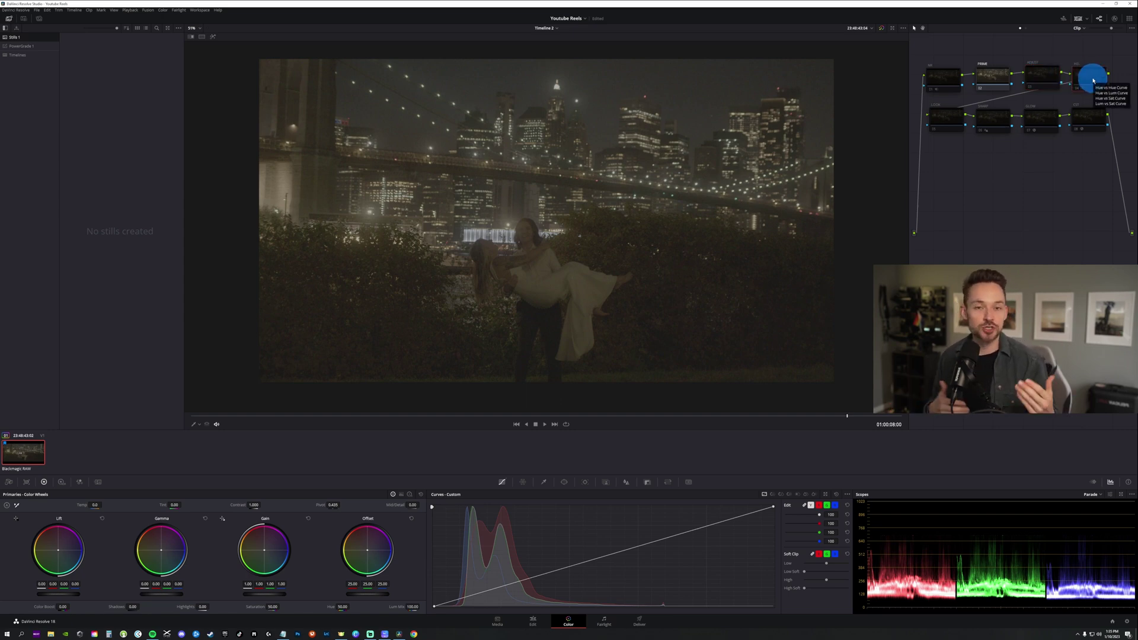
click(943, 112)
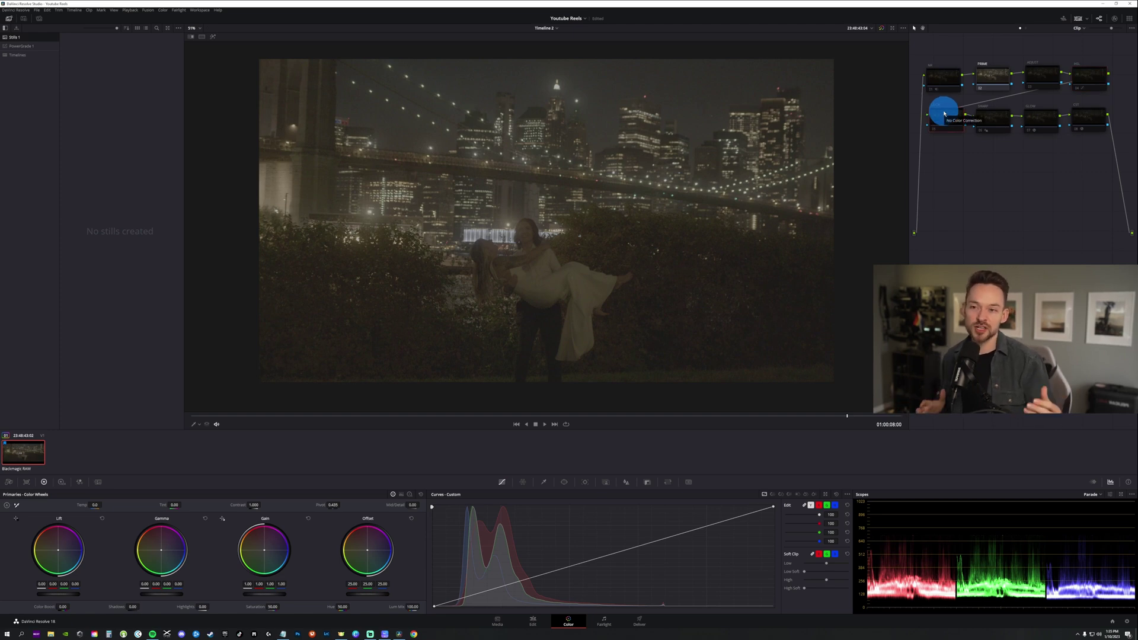
click(1003, 116)
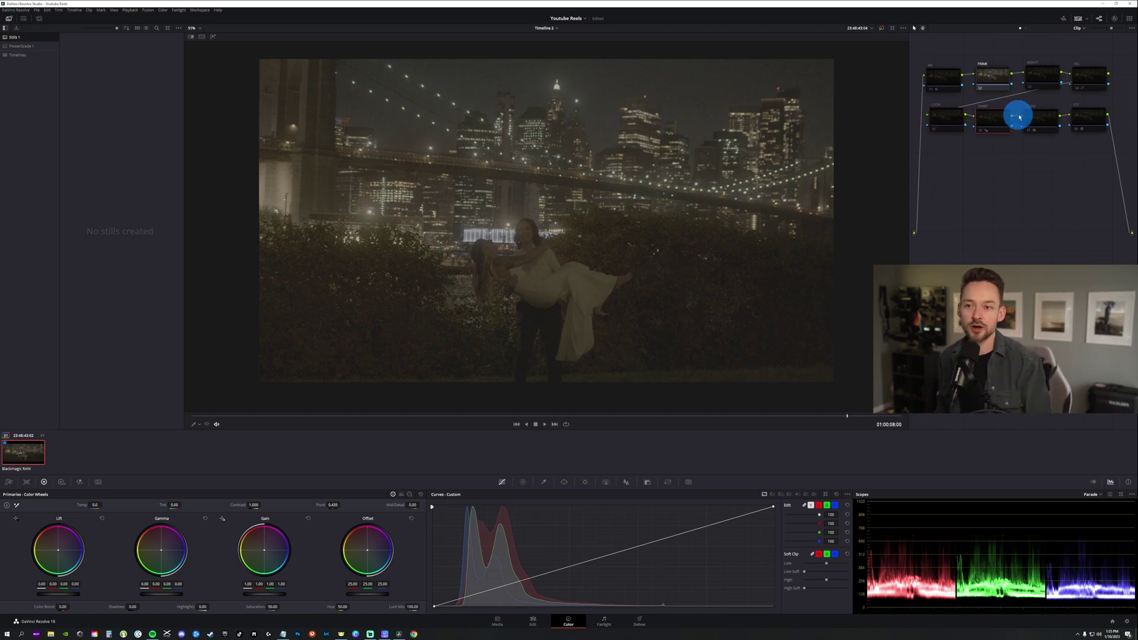
click(1051, 118)
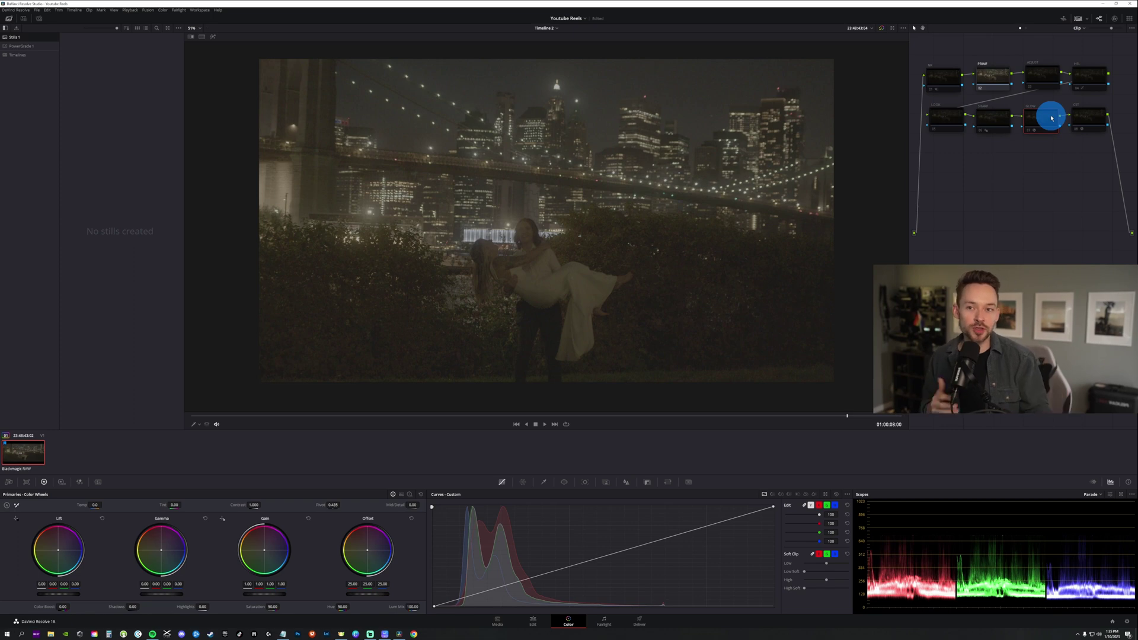
click(1093, 117)
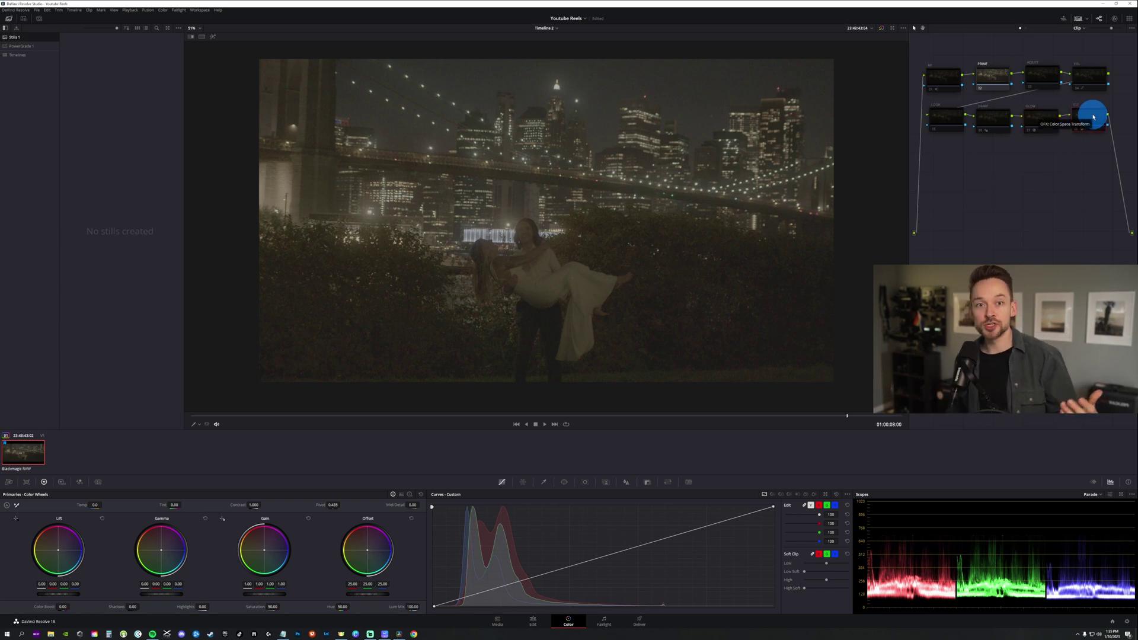
Enable the CST node with Ctrl+D and review its Output Color Space options, leaving them unchanged.
key(ctrl+d)
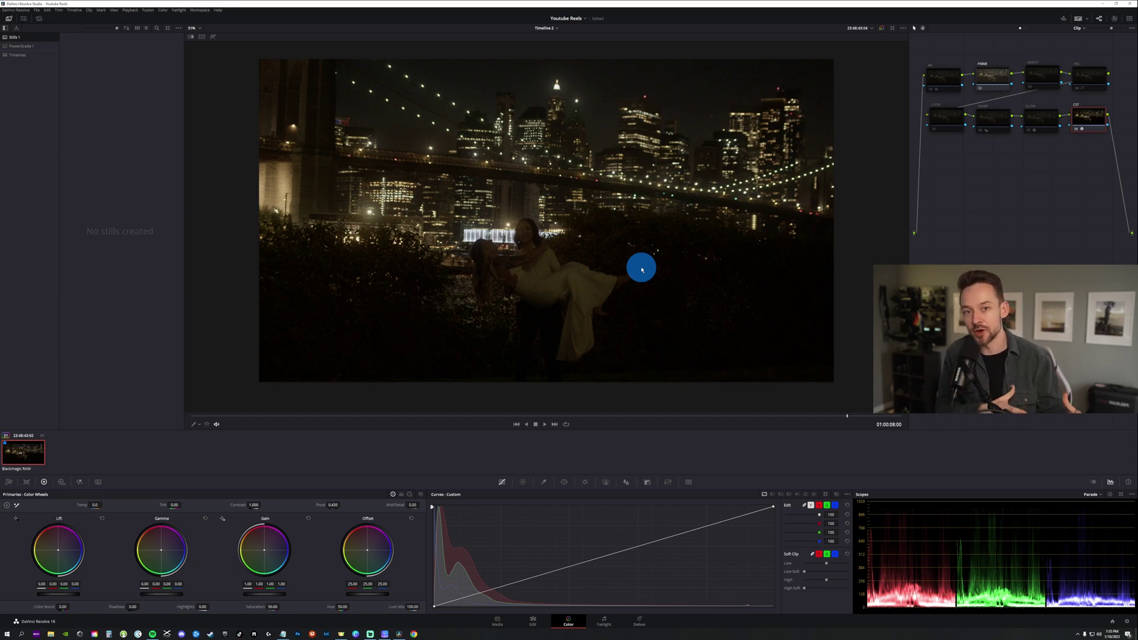
click(1114, 18)
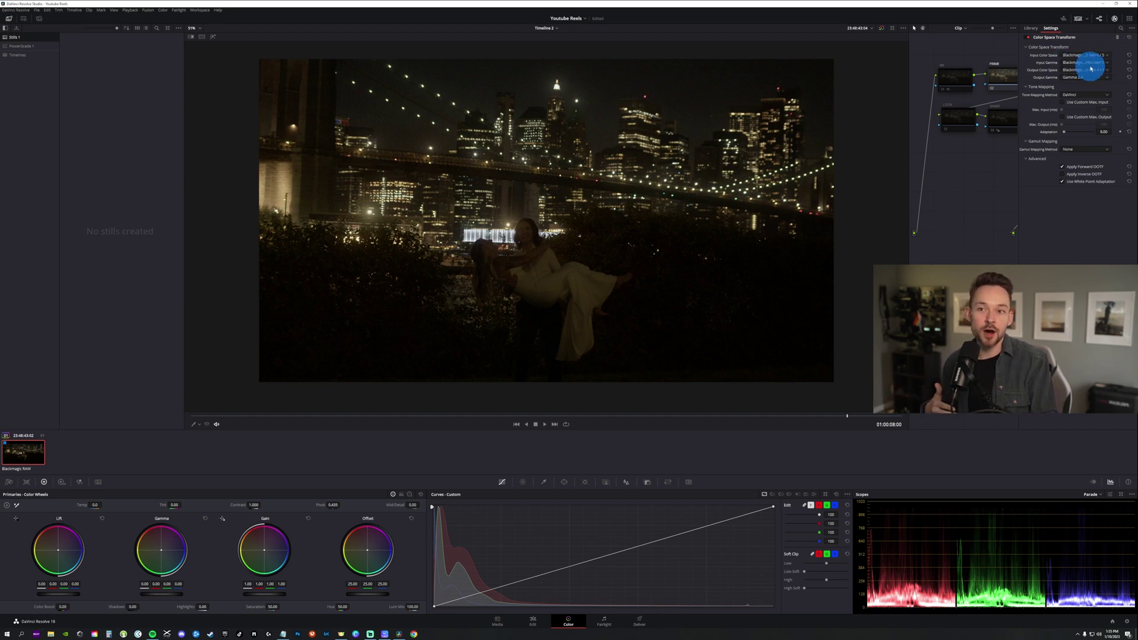
click(1091, 69)
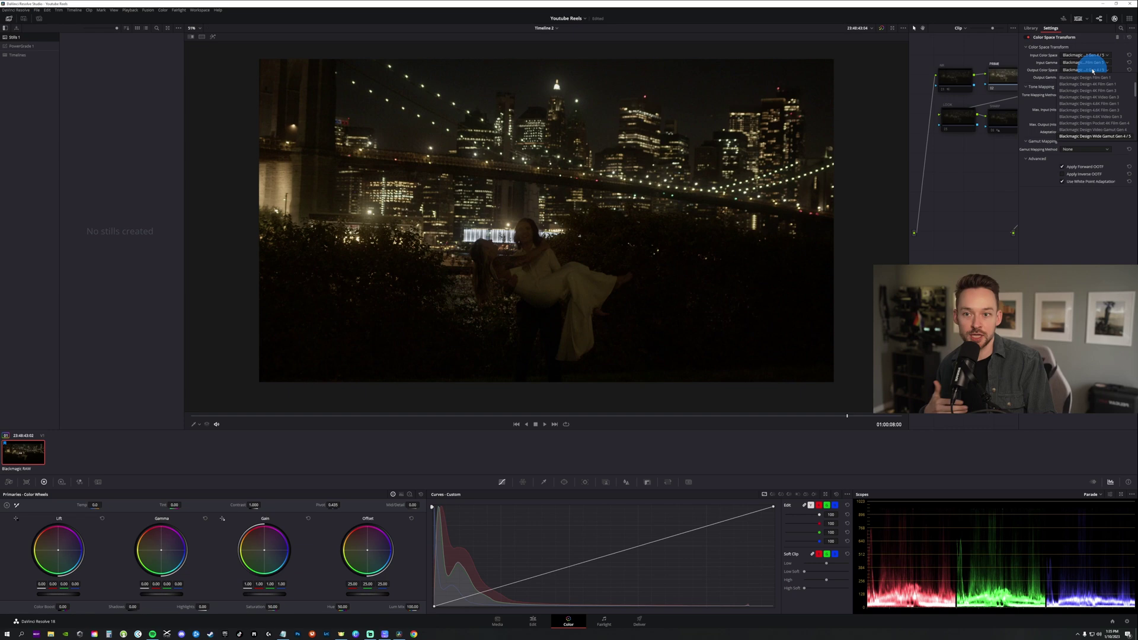
click(1092, 70)
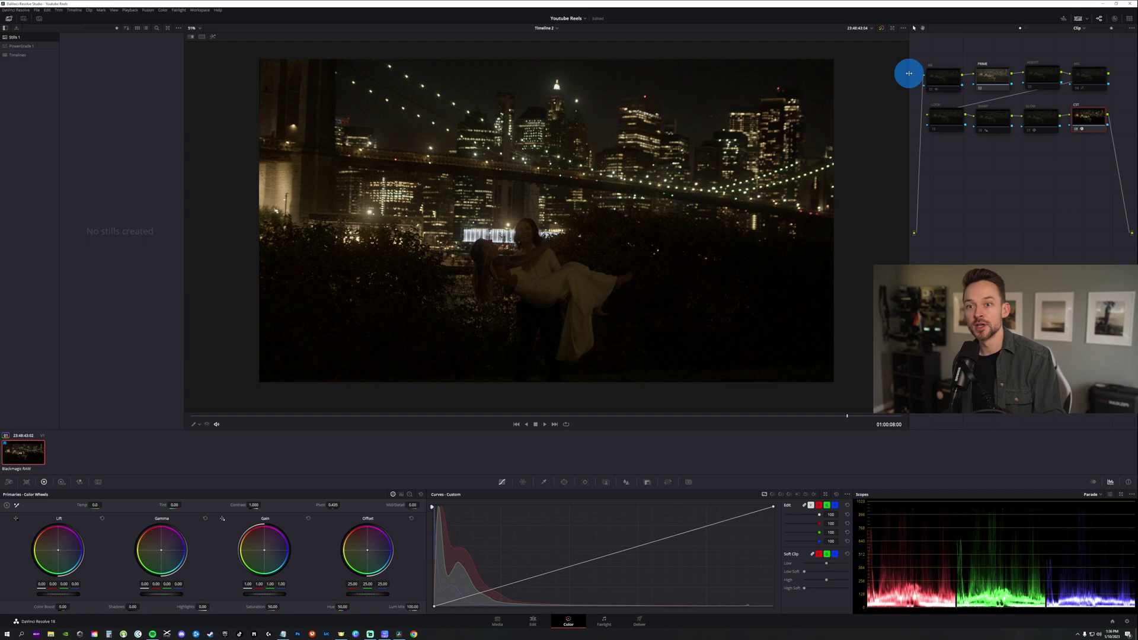
On the FRAME node, raise Gain to 1.15 and Gamma to 0.02, comparing against the ungraded image.
click(979, 74)
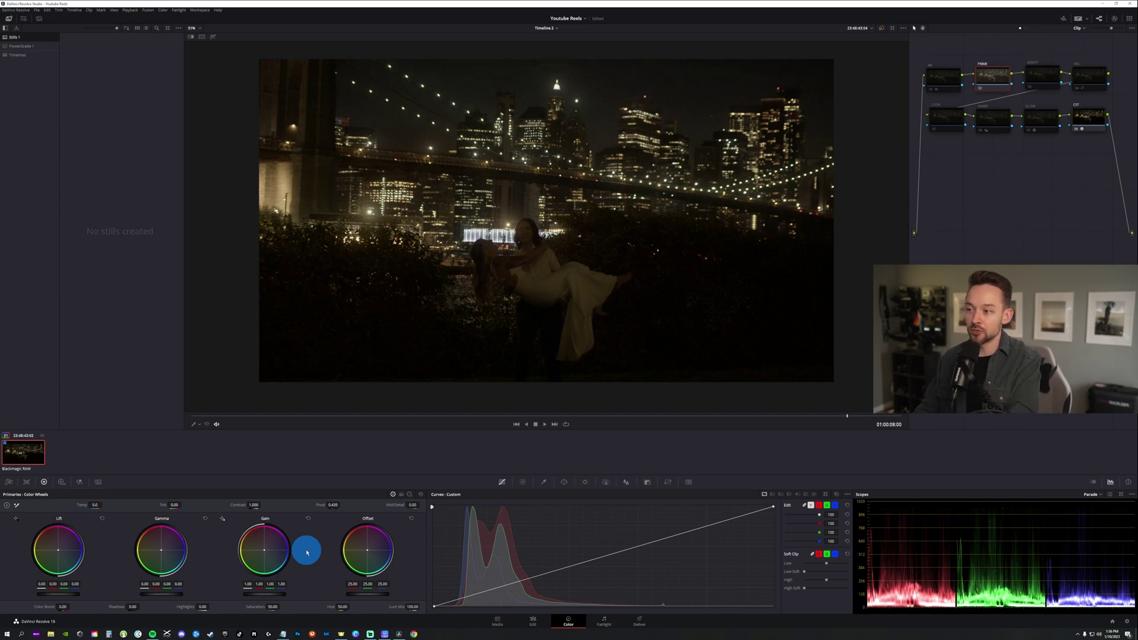
scroll(205, 525, up, 1)
scroll(203, 525, up, 2)
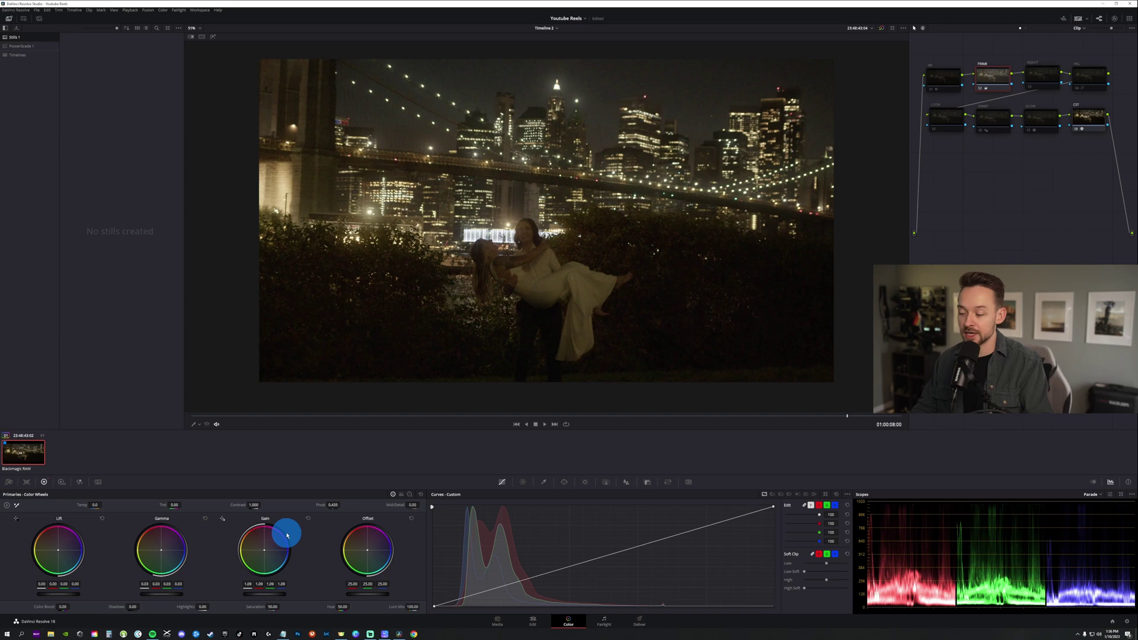
scroll(192, 558, down, 1)
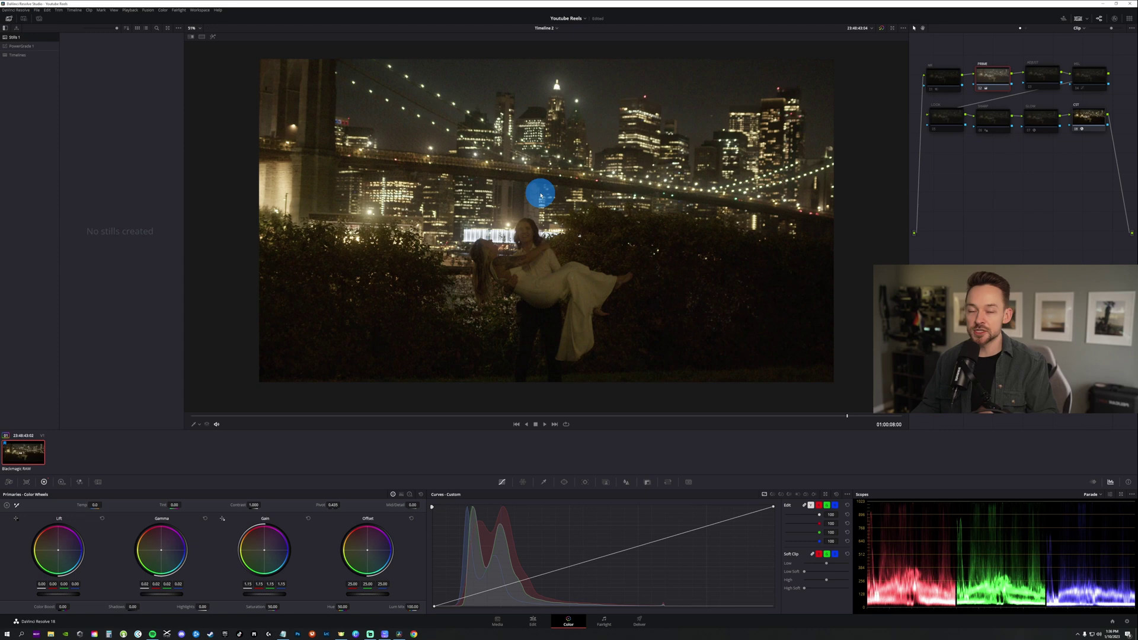
key(ctrl+d)
key(ctrl+d)
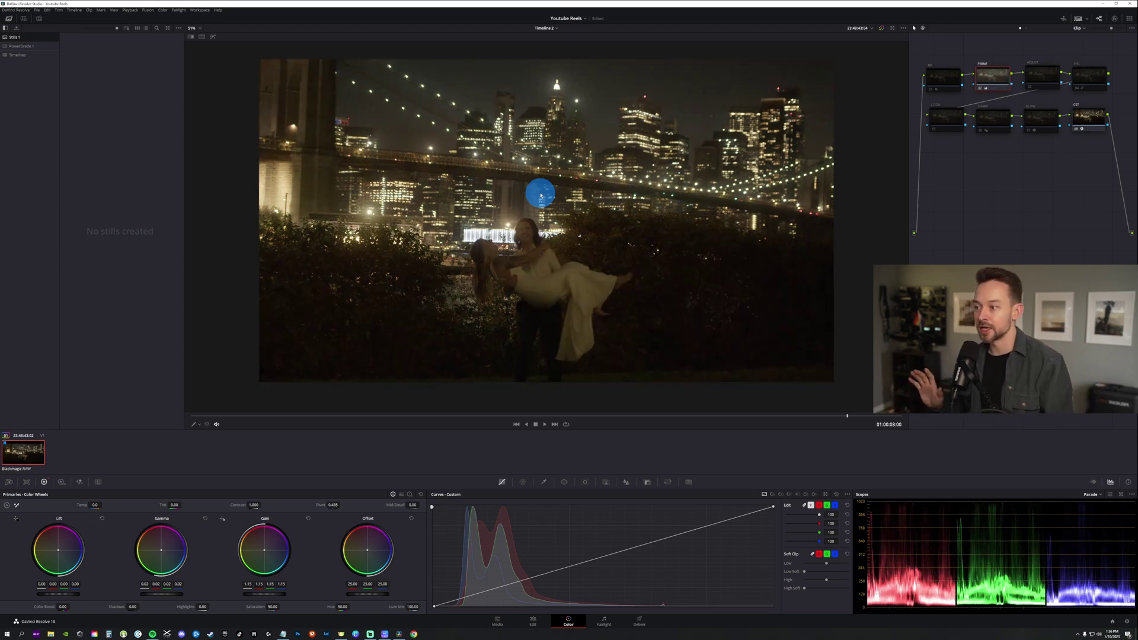
scroll(540, 196, up, 5)
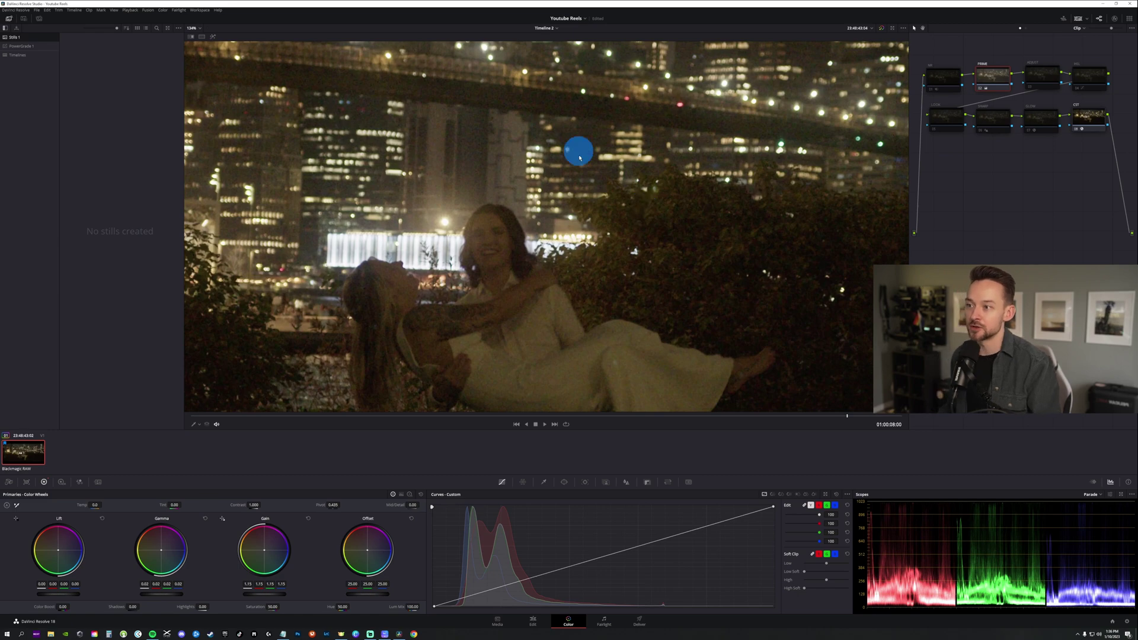
scroll(637, 99, down, 6)
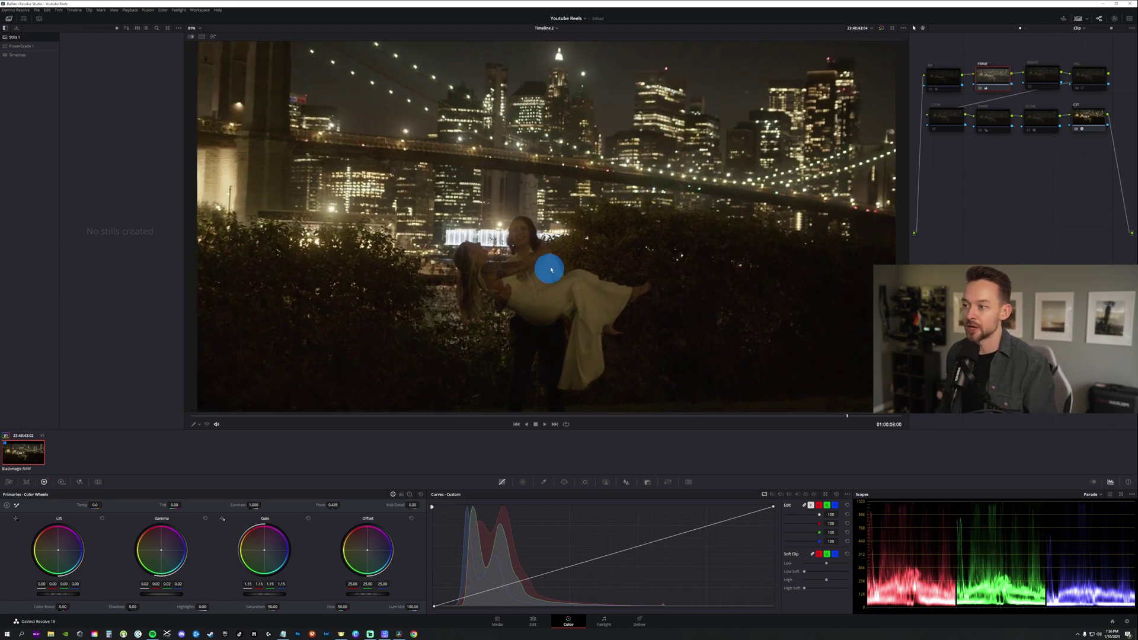
scroll(569, 255, down, 2)
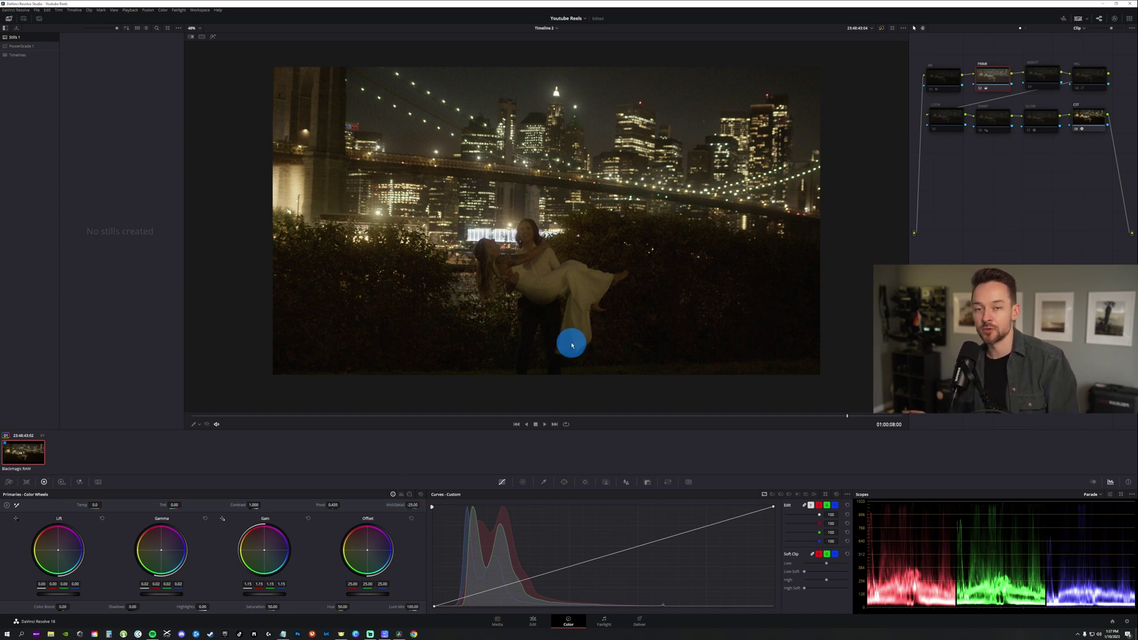
Set Mid/Detail to -25.00, zooming the viewer in and out to check the softening.
scroll(598, 317, up, 4)
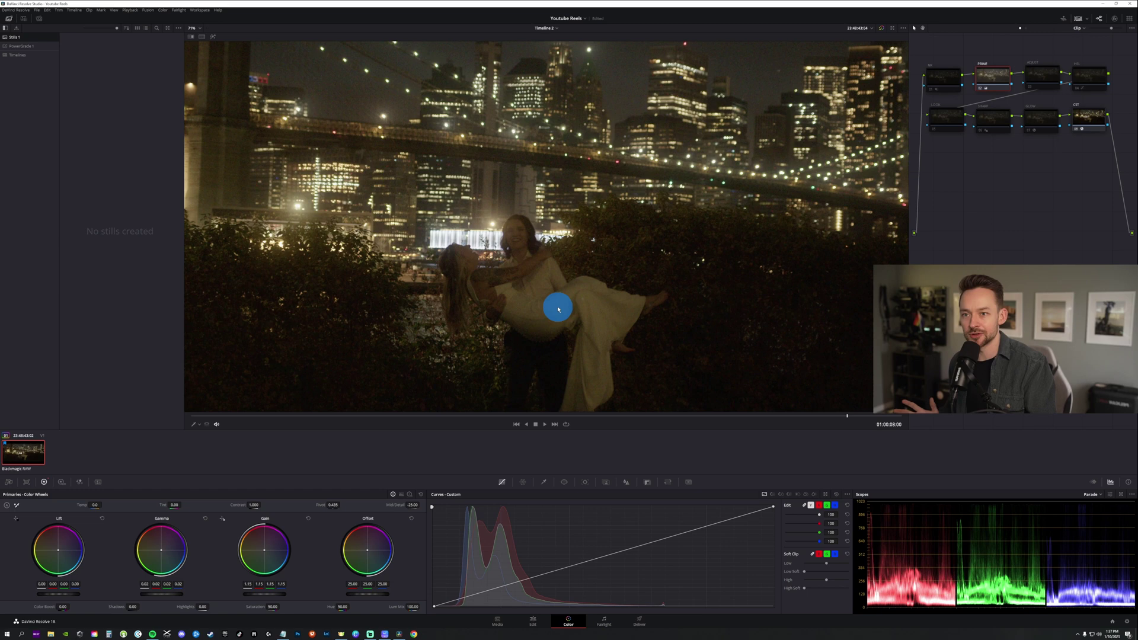
scroll(631, 261, down, 3)
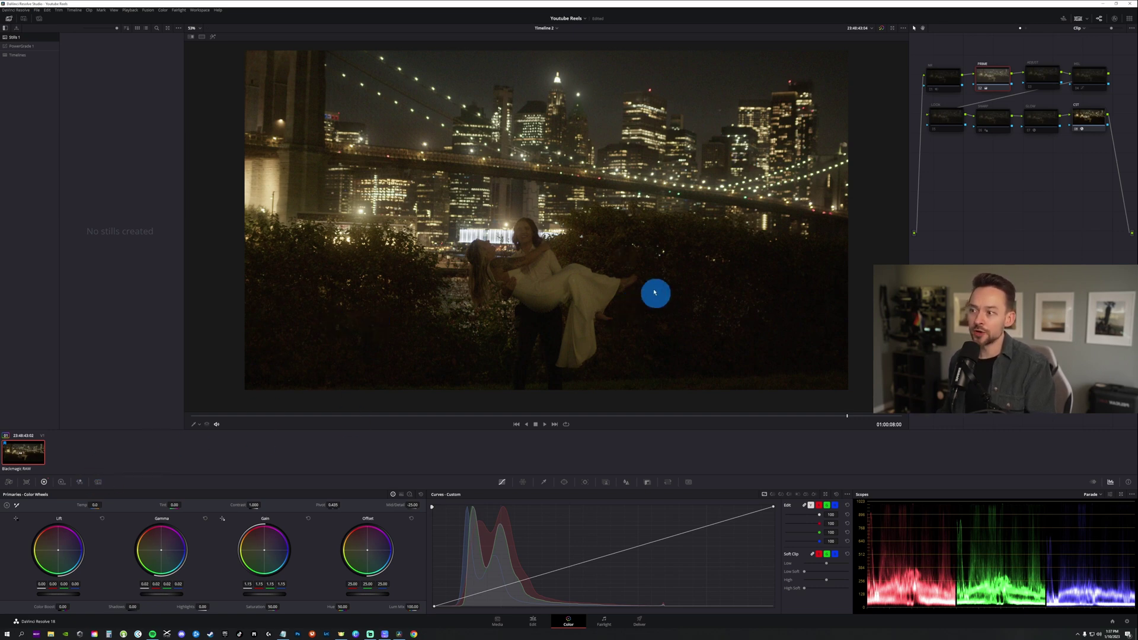
In Camera Raw, drop Color Temp from 5500 to about 4204 K and raise Tint to 19.
click(9, 482)
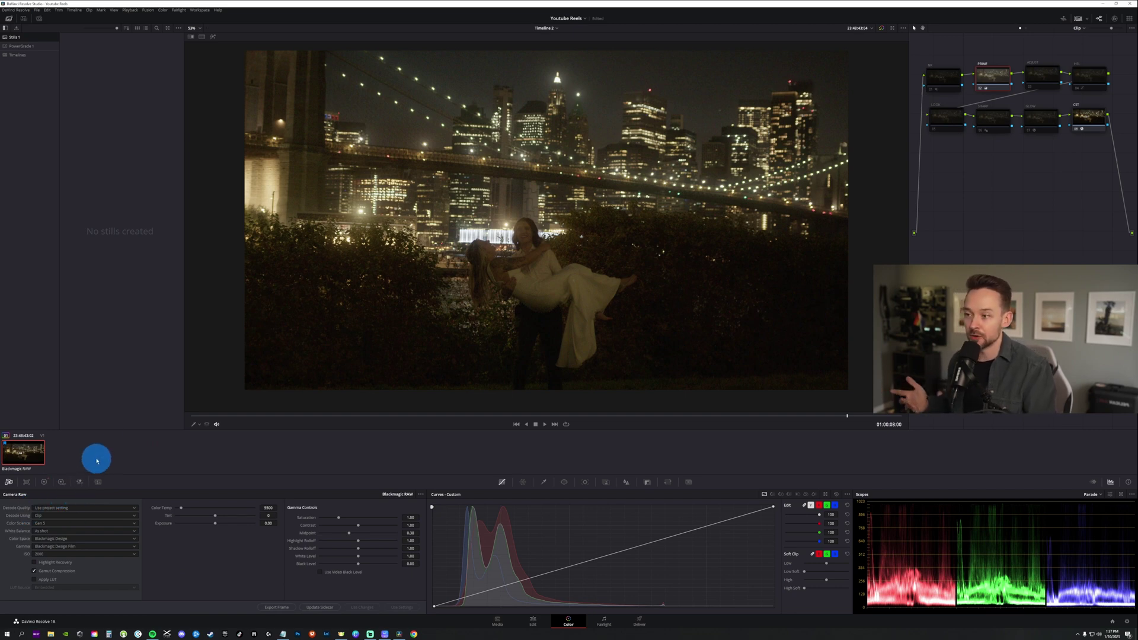
drag(275, 507, 611, 509)
scroll(490, 256, up, 3)
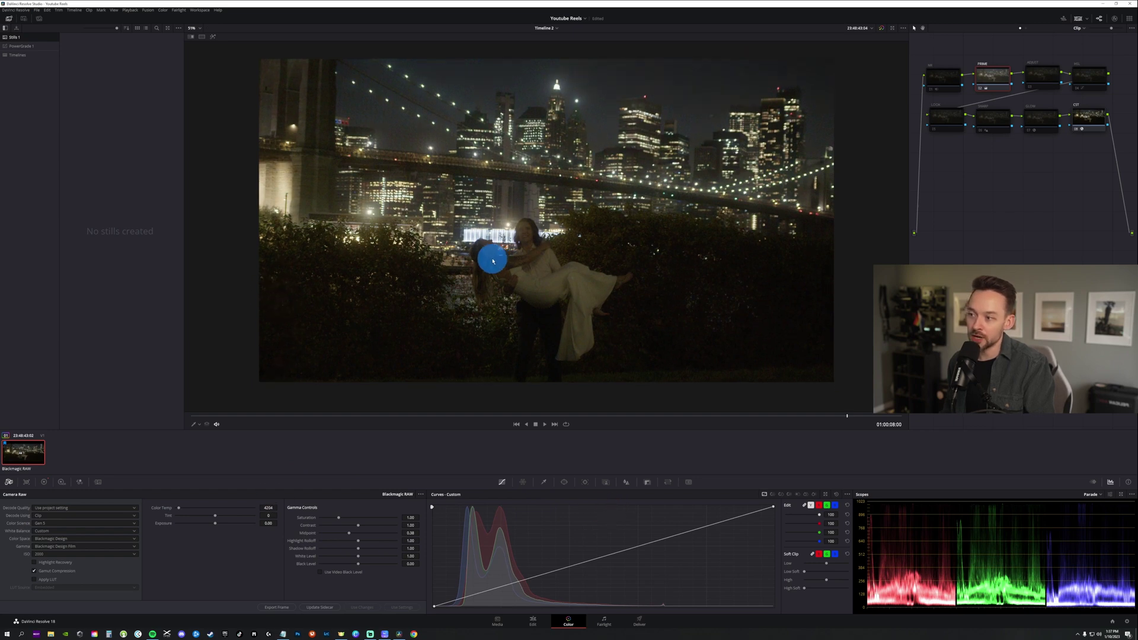
scroll(622, 255, down, 1)
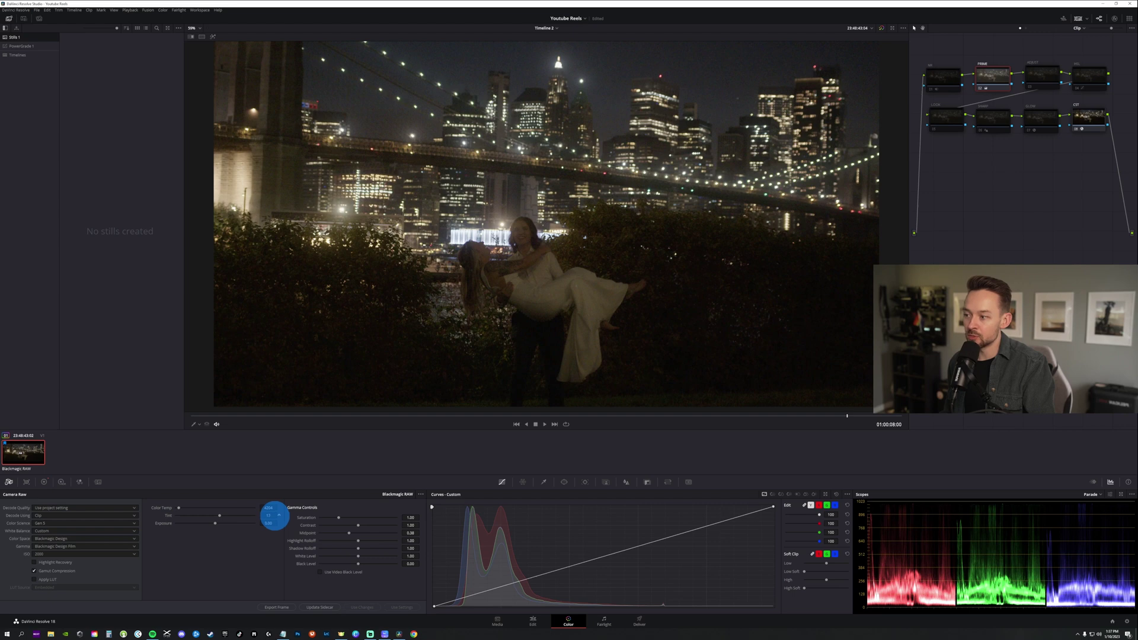
scroll(521, 302, down, 2)
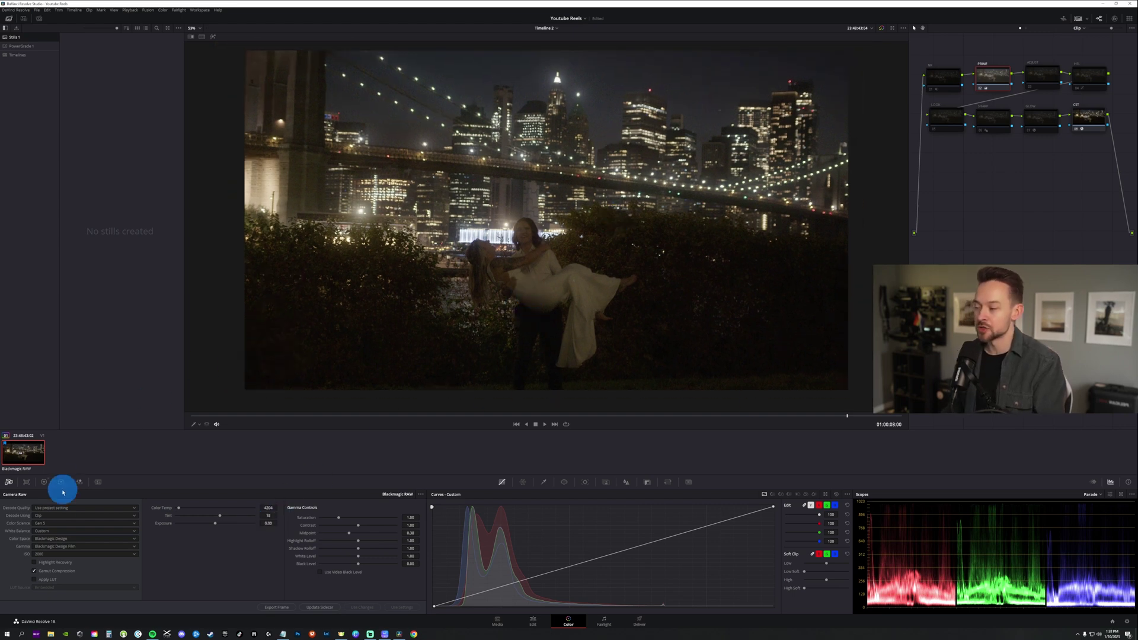
On the ADJUST node, add Custom curve points and lift the upper curve to brighten the image.
click(43, 483)
click(1041, 80)
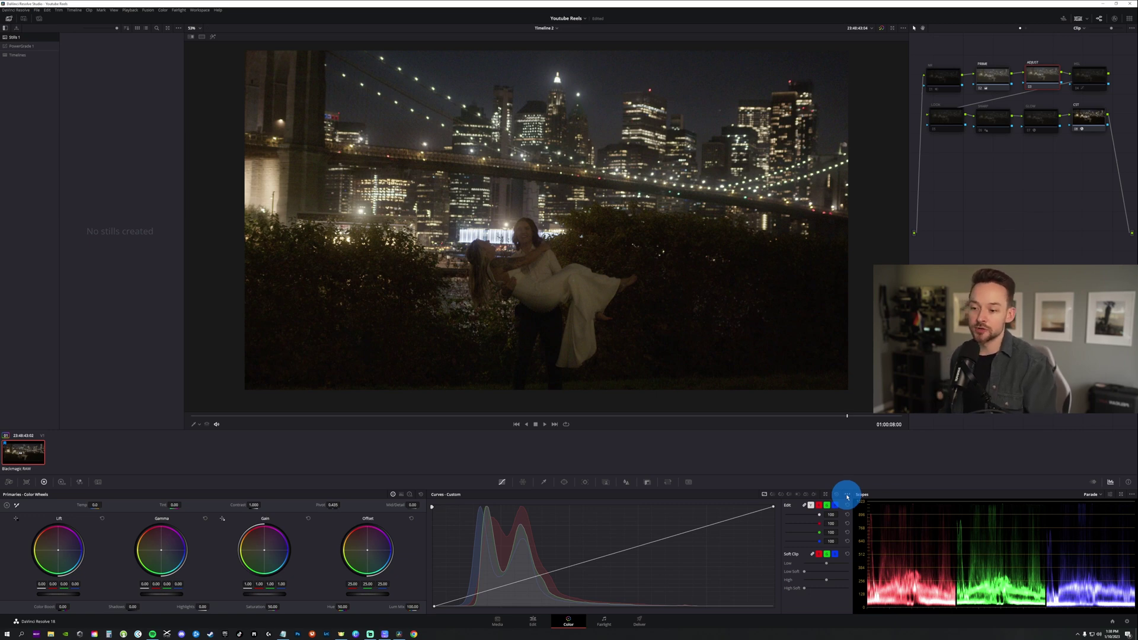
click(846, 496)
click(846, 495)
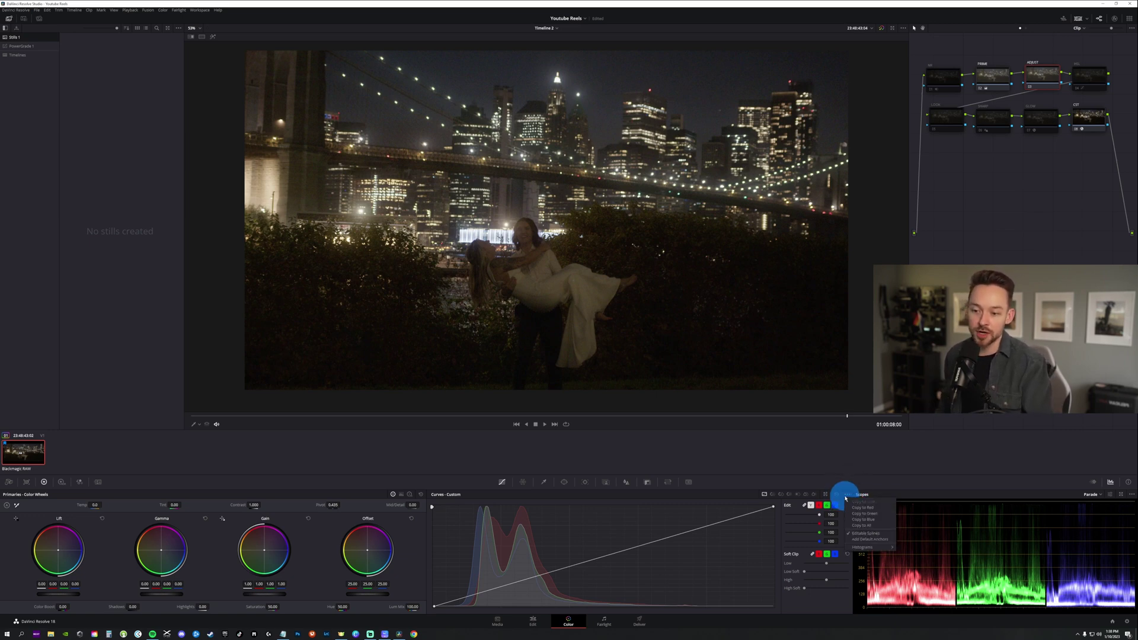
drag(838, 479, 773, 508)
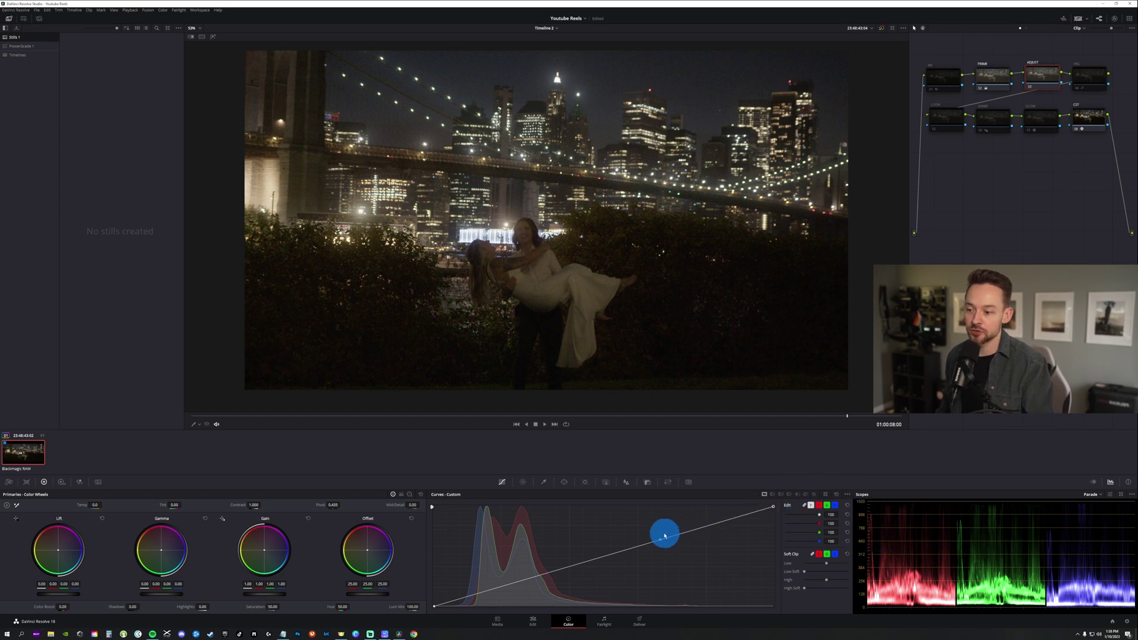
drag(659, 541, 650, 534)
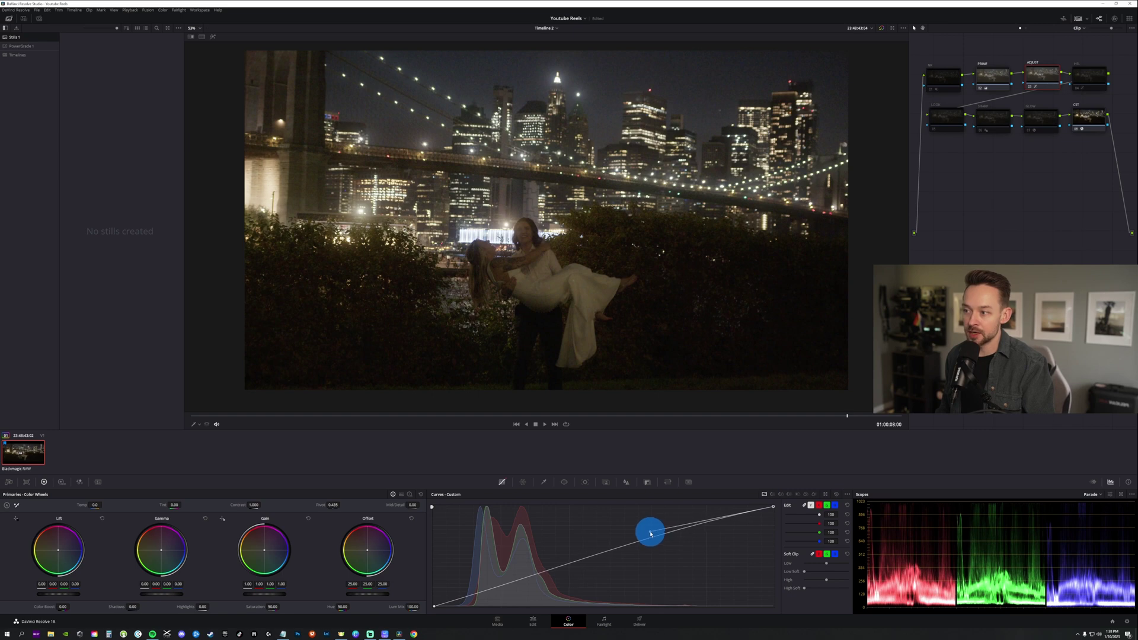
click(440, 609)
mouse_move(434, 607)
mouse_down()
mouse_move(483, 592)
mouse_move(435, 606)
mouse_up()
drag(546, 571, 645, 532)
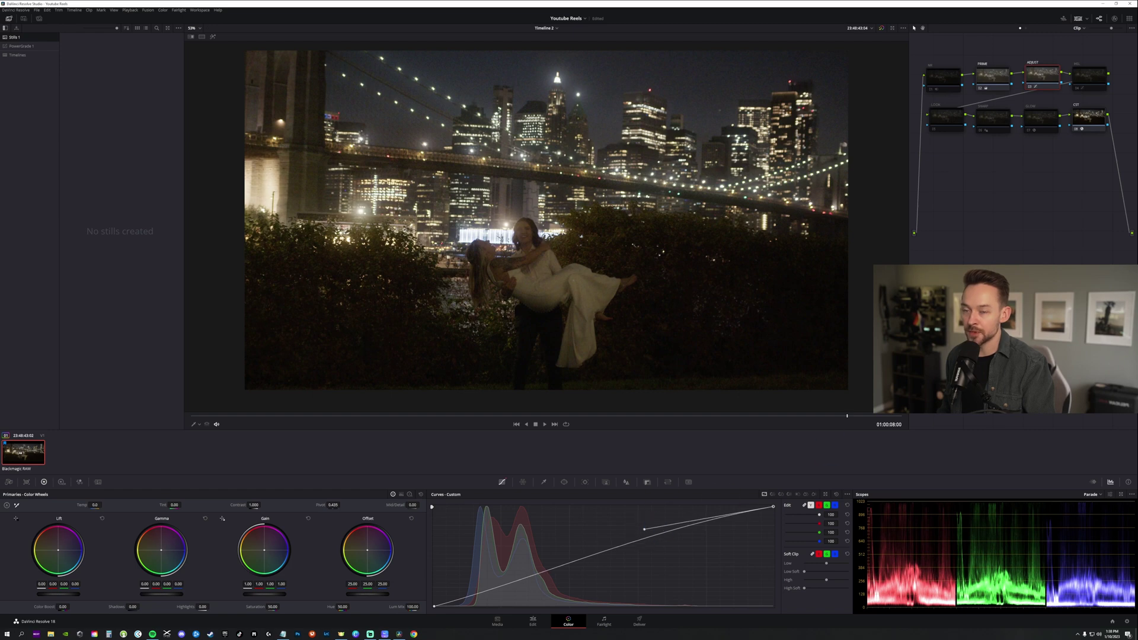
Switch the primaries to Color Bars and lower the red Offset to 24.52.
click(753, 284)
scroll(551, 246, up, 2)
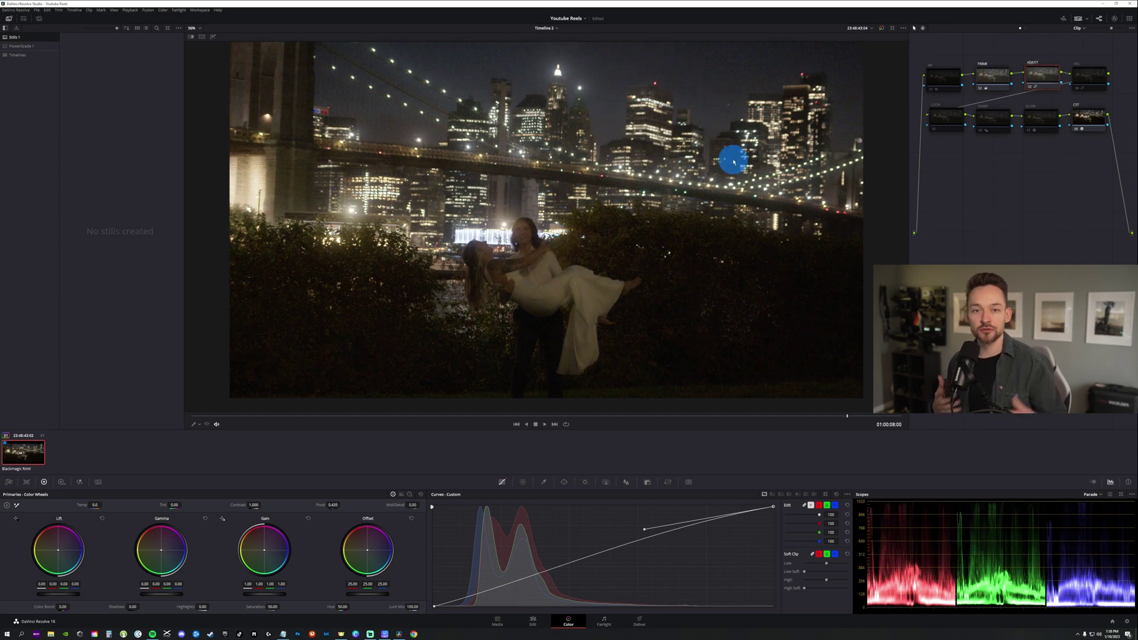
scroll(593, 254, down, 3)
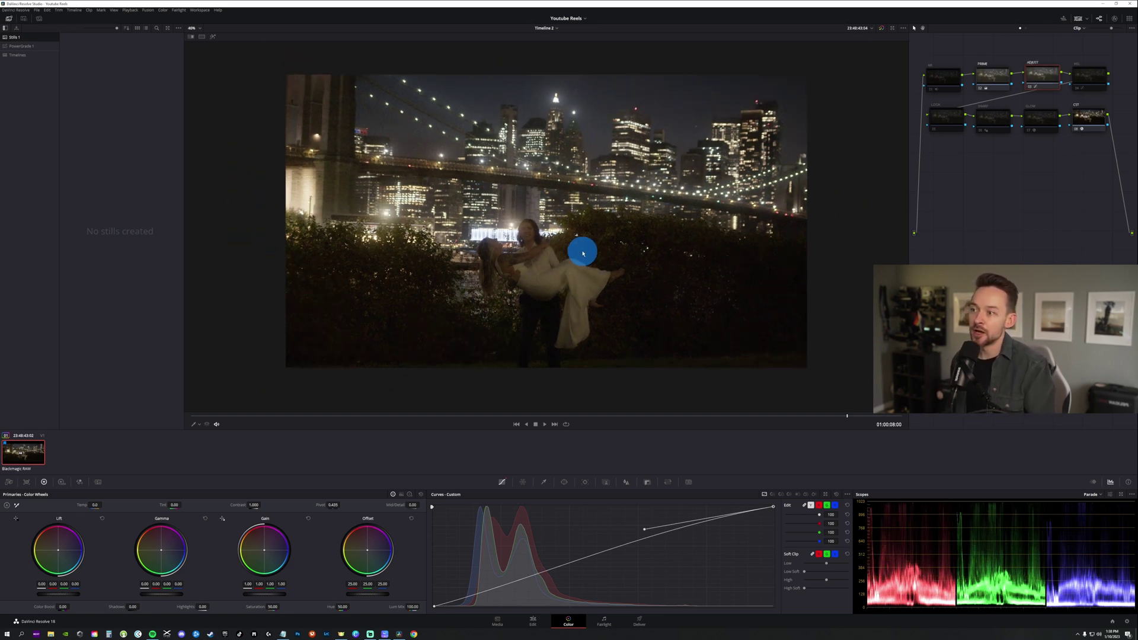
scroll(577, 247, up, 3)
scroll(622, 231, down, 2)
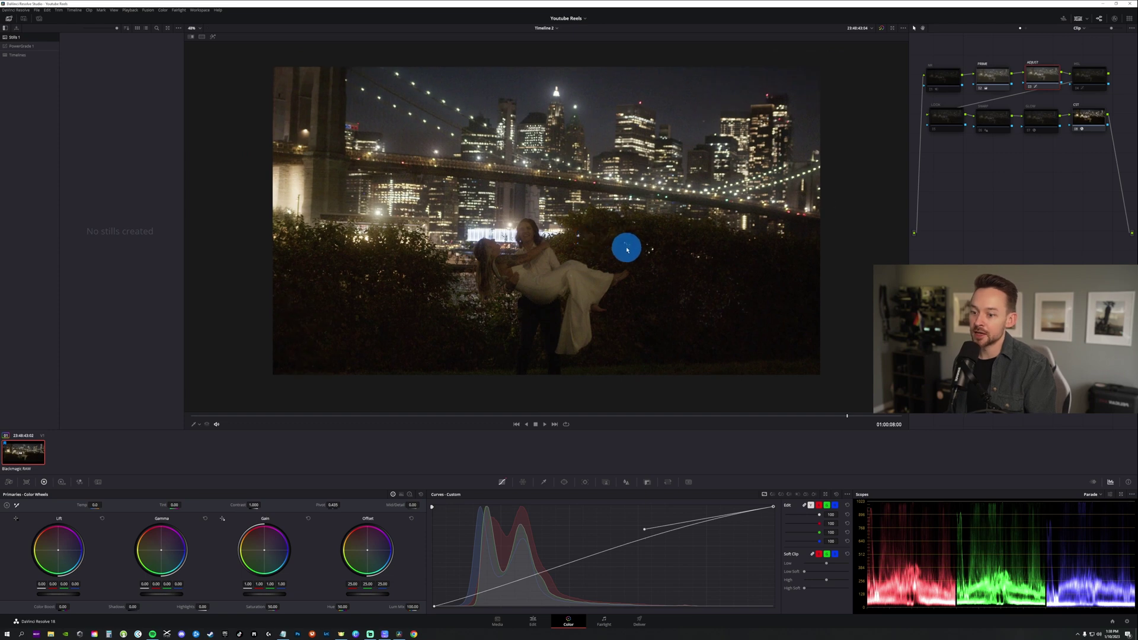
scroll(627, 246, up, 1)
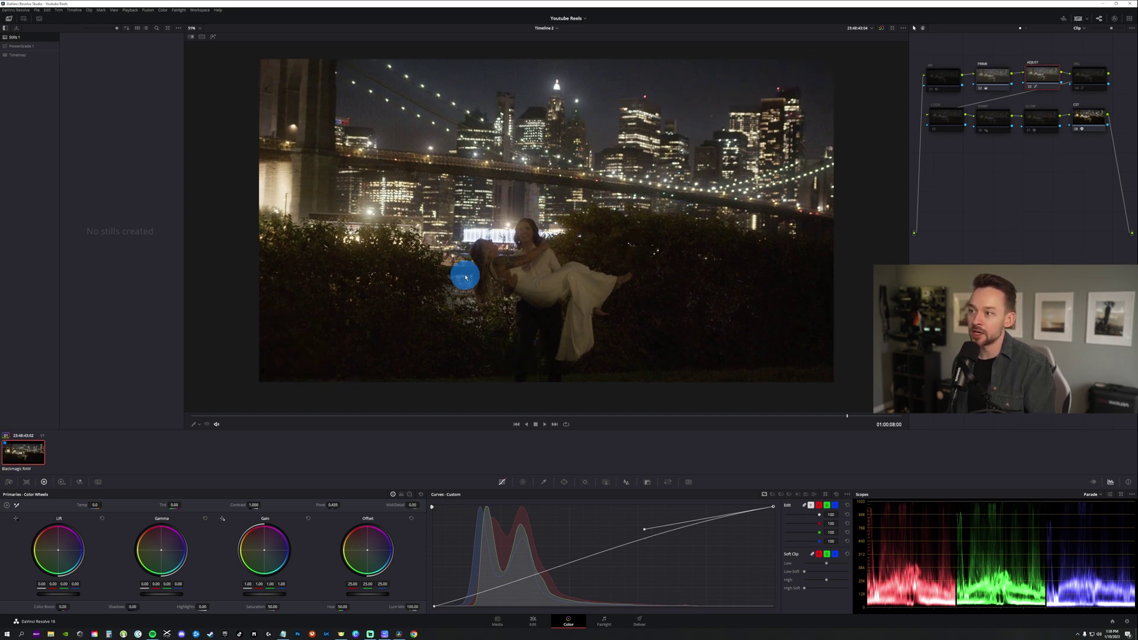
click(402, 495)
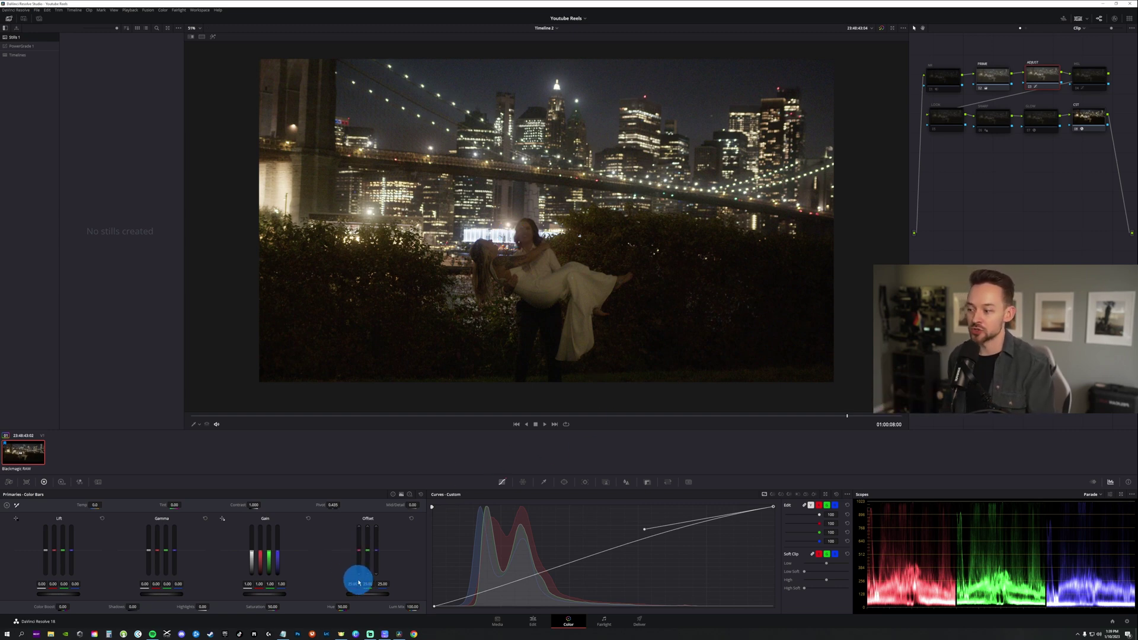
drag(351, 583, 347, 583)
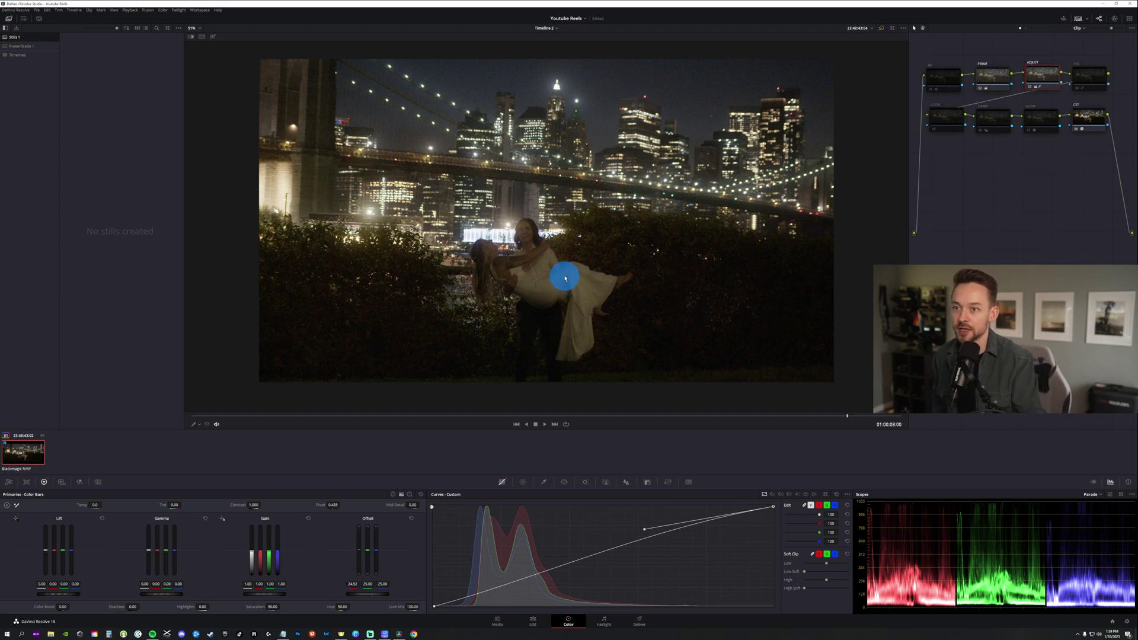
scroll(564, 278, up, 3)
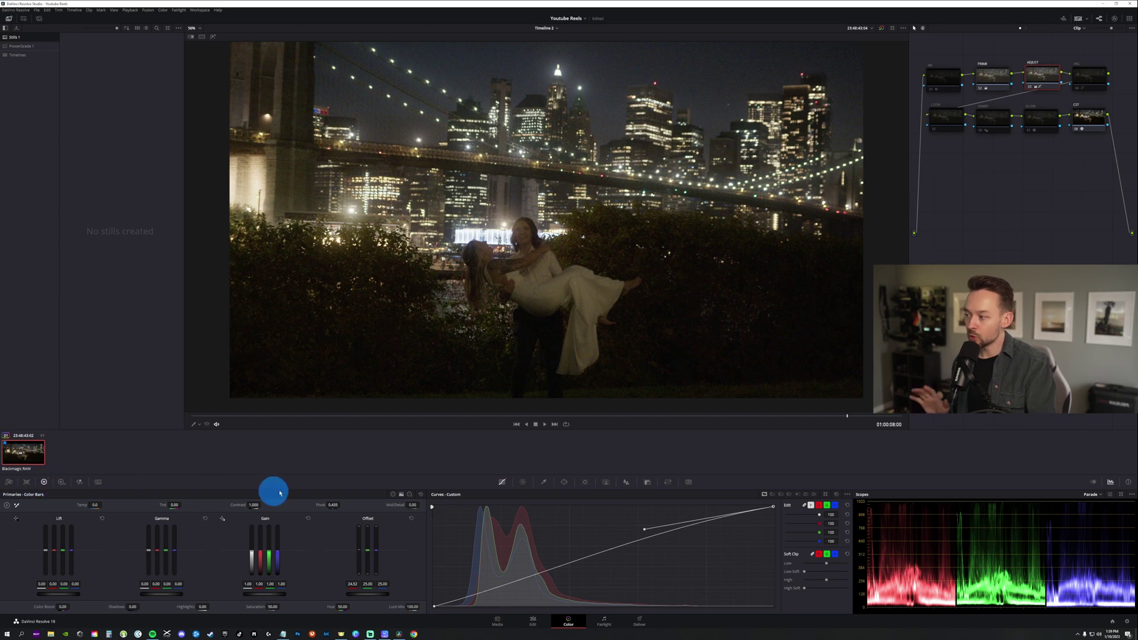
Return to the color wheels and bring up the HSL node's Hue vs Hue curve.
click(392, 494)
click(1092, 76)
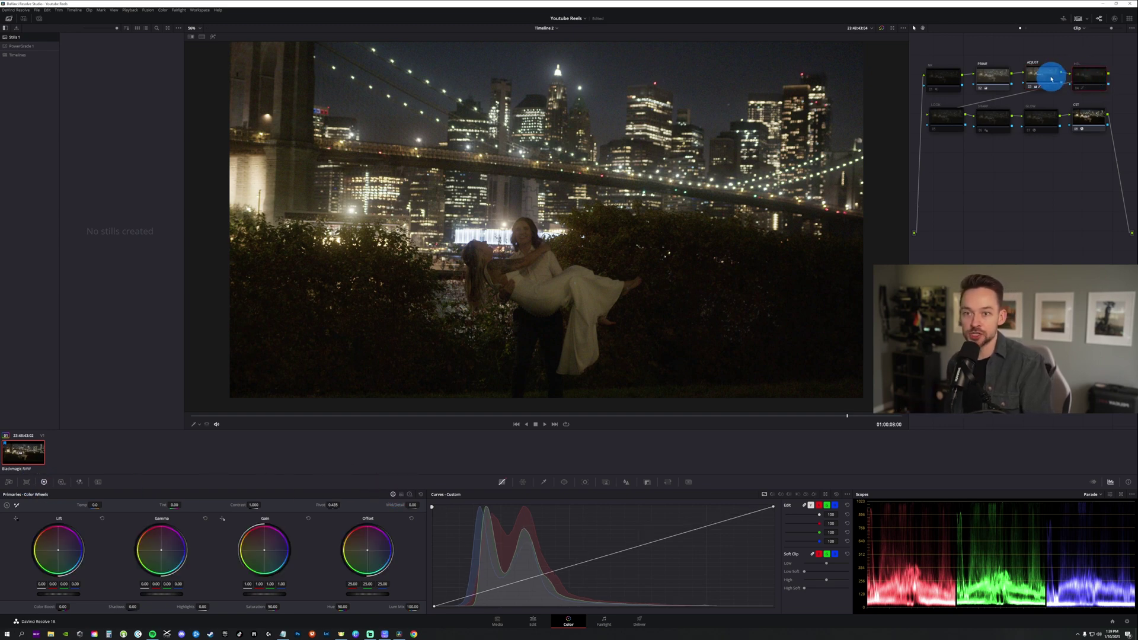
click(772, 494)
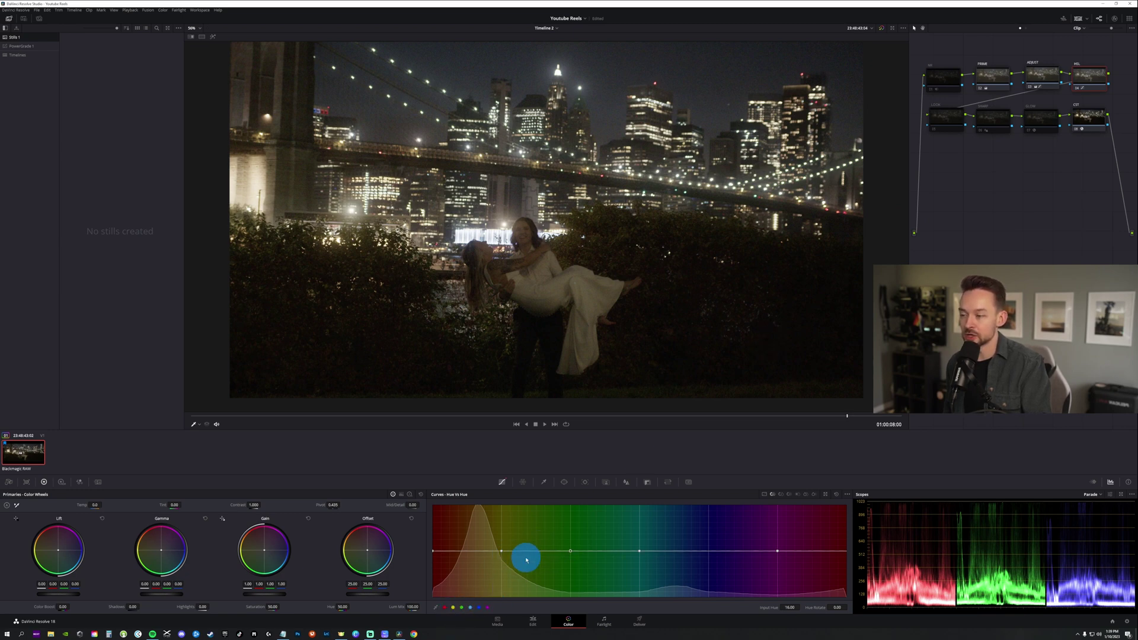
Raise the LOOK node's saturation from 50 to about 62.20.
scroll(599, 213, down, 3)
scroll(579, 233, up, 1)
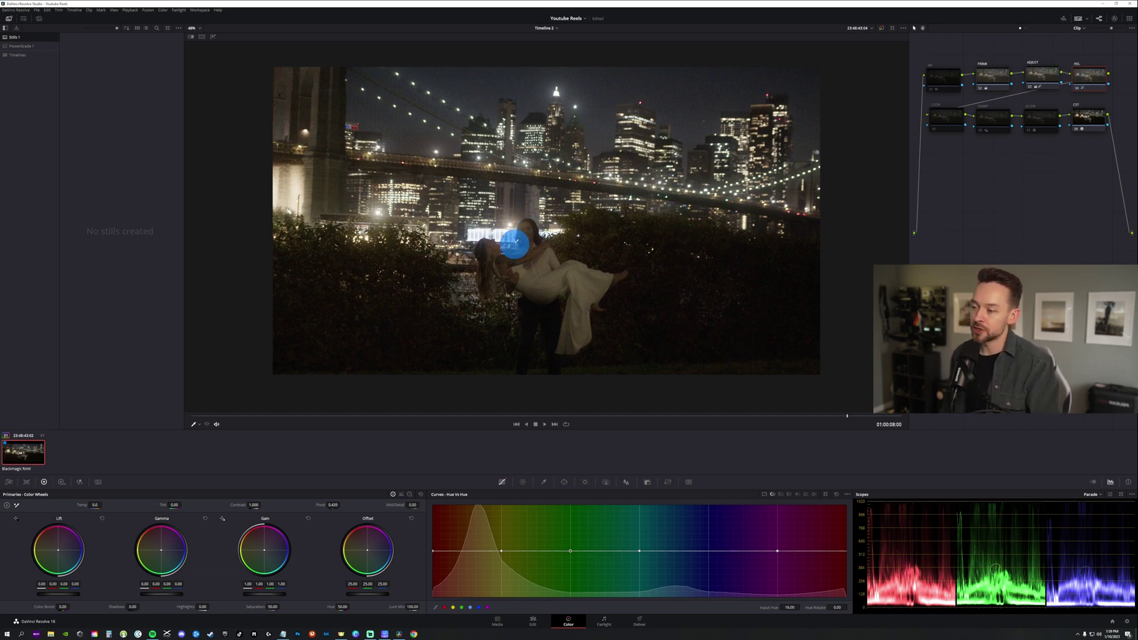
click(944, 116)
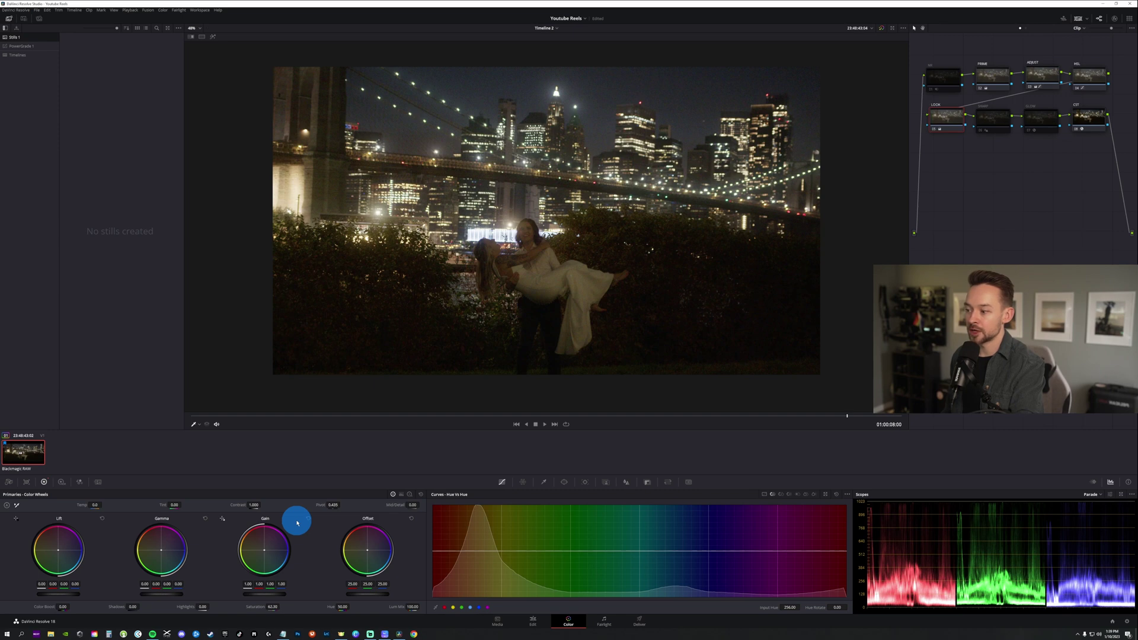
scroll(464, 224, down, 1)
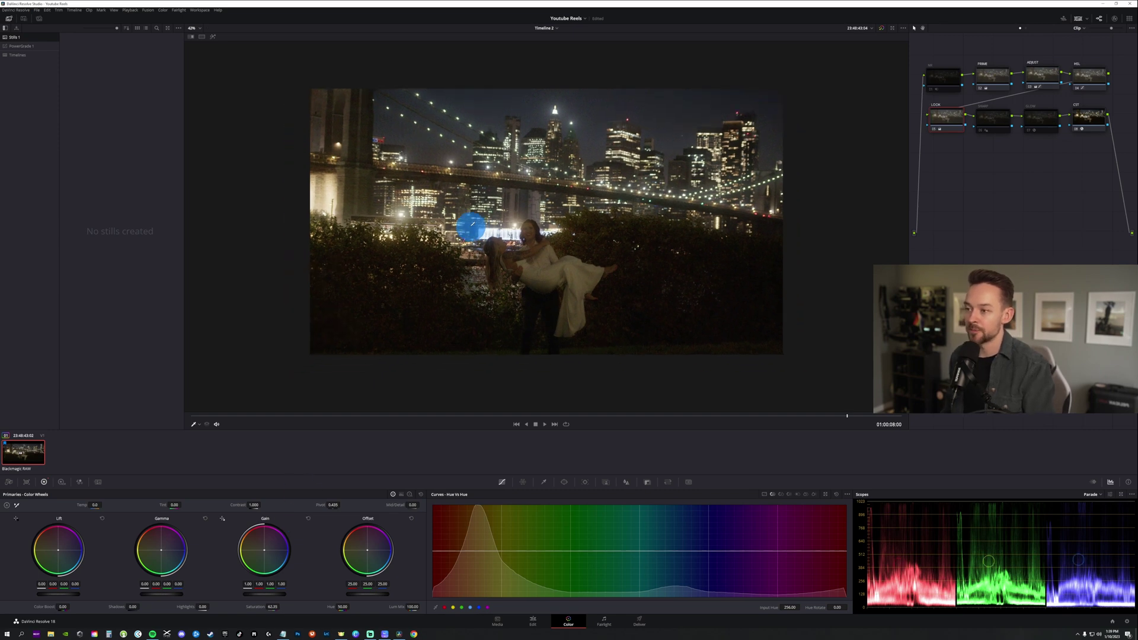
Toggle the LOOK node off and on to compare the night shot with and without it.
scroll(483, 254, up, 1)
scroll(358, 238, up, 1)
scroll(534, 237, down, 1)
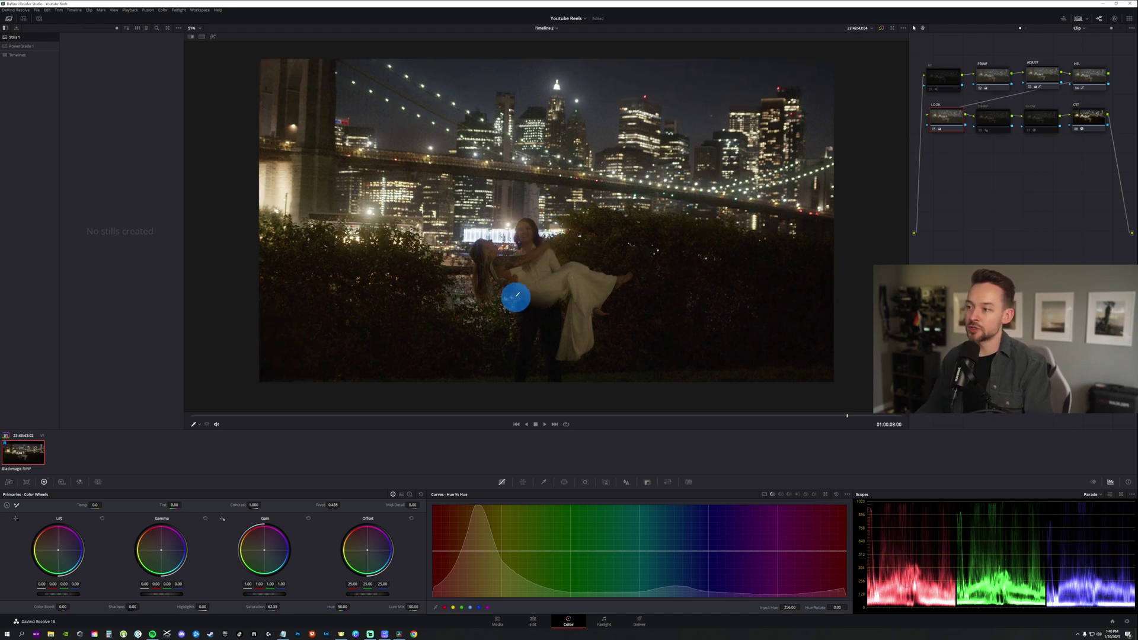
scroll(516, 295, up, 1)
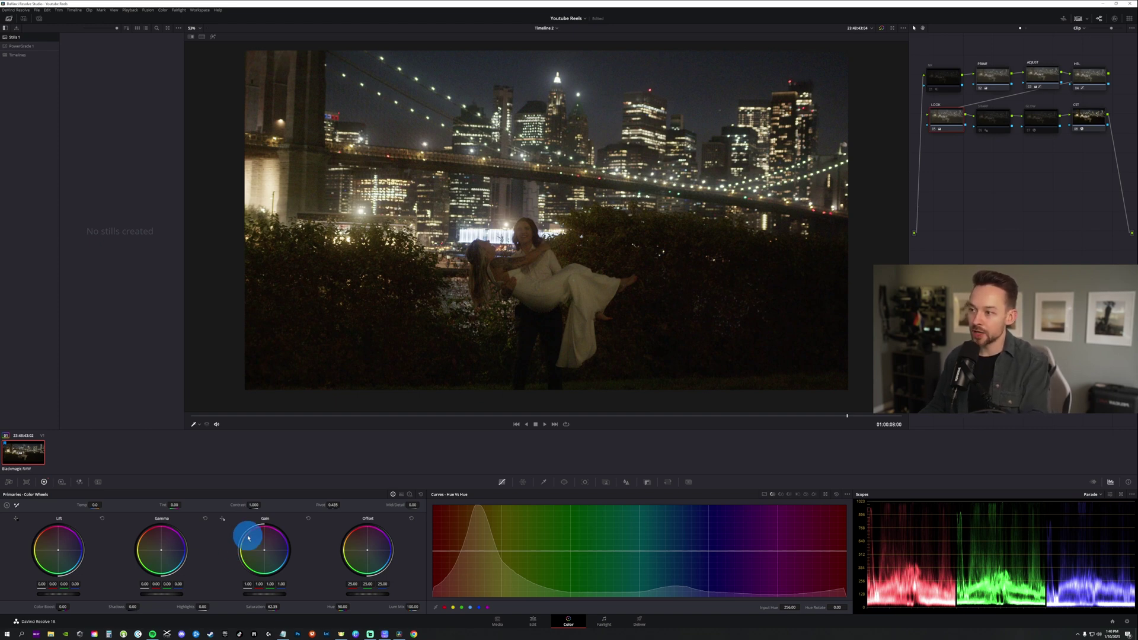
scroll(425, 394, down, 2)
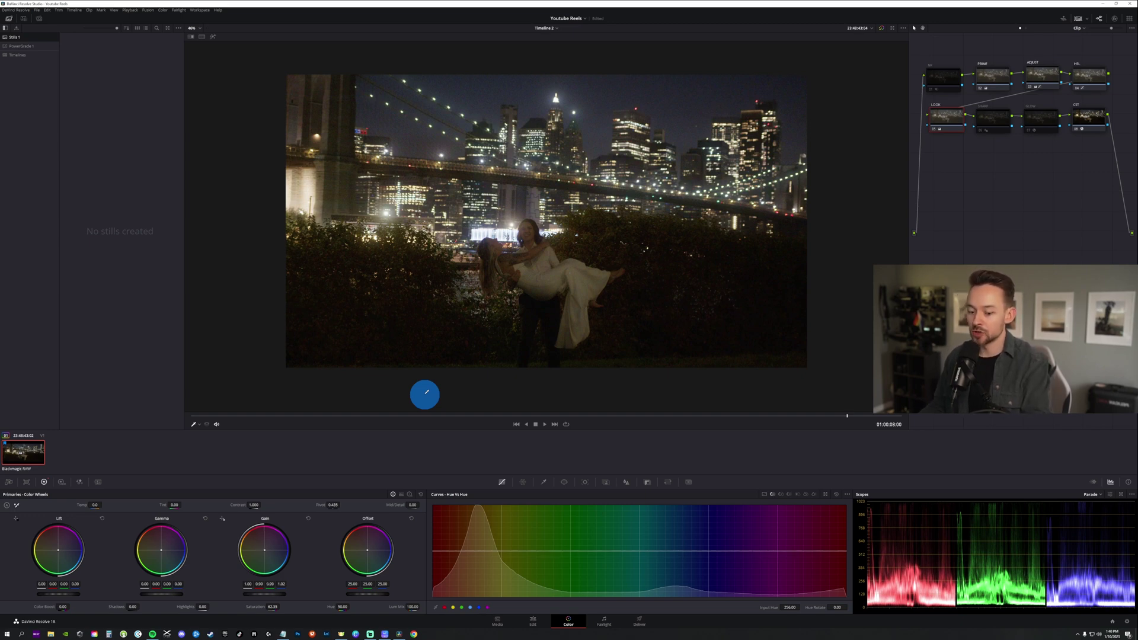
key(ctrl+d)
key(ctrl+d)
key(ctrl+d)
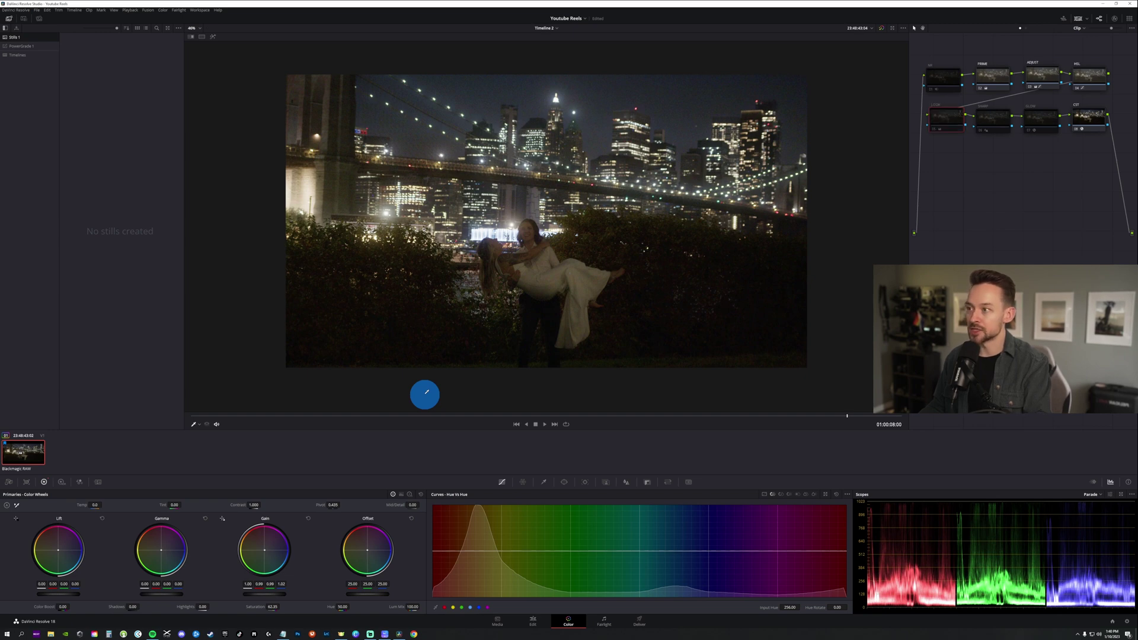
scroll(584, 162, up, 3)
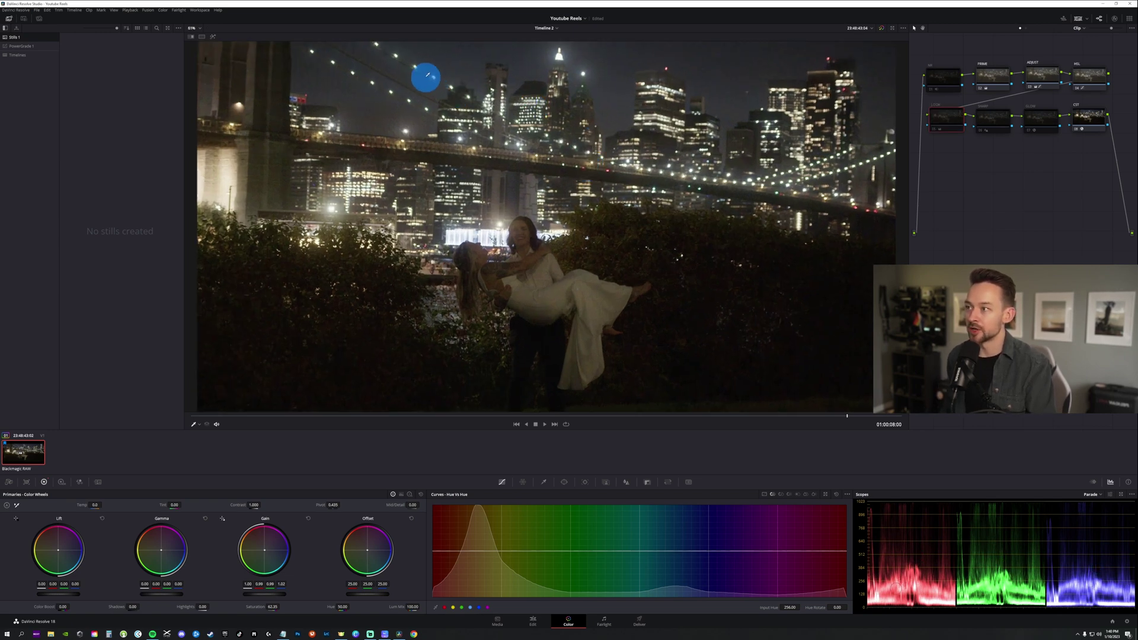
scroll(451, 83, down, 2)
key(ctrl+d)
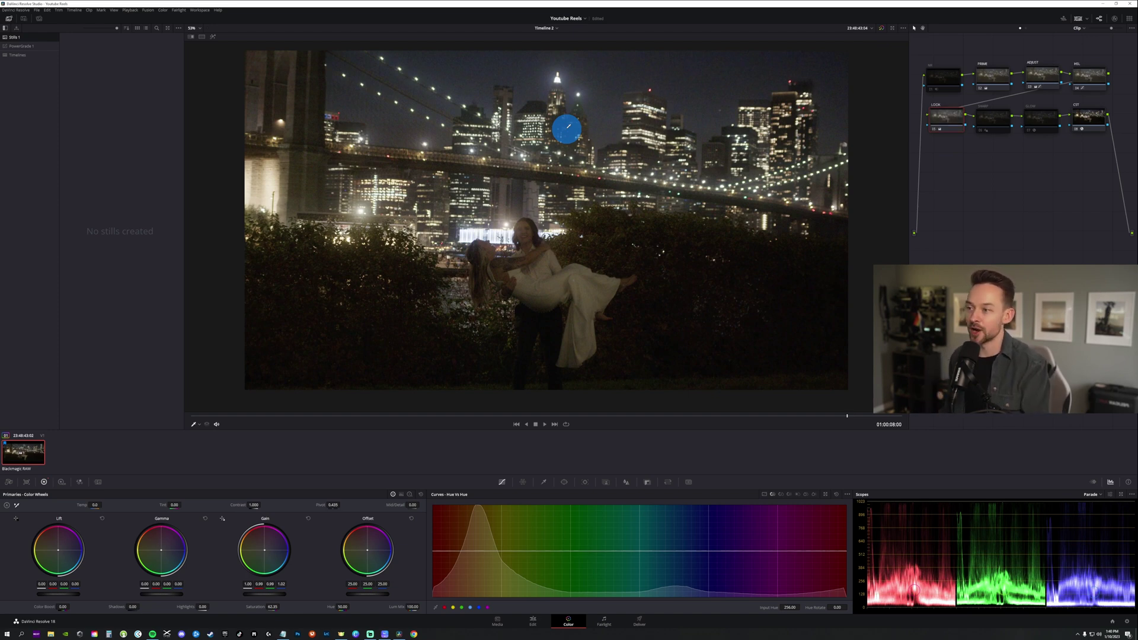
key(ctrl+d)
key(ctrl+d)
scroll(568, 127, down, 1)
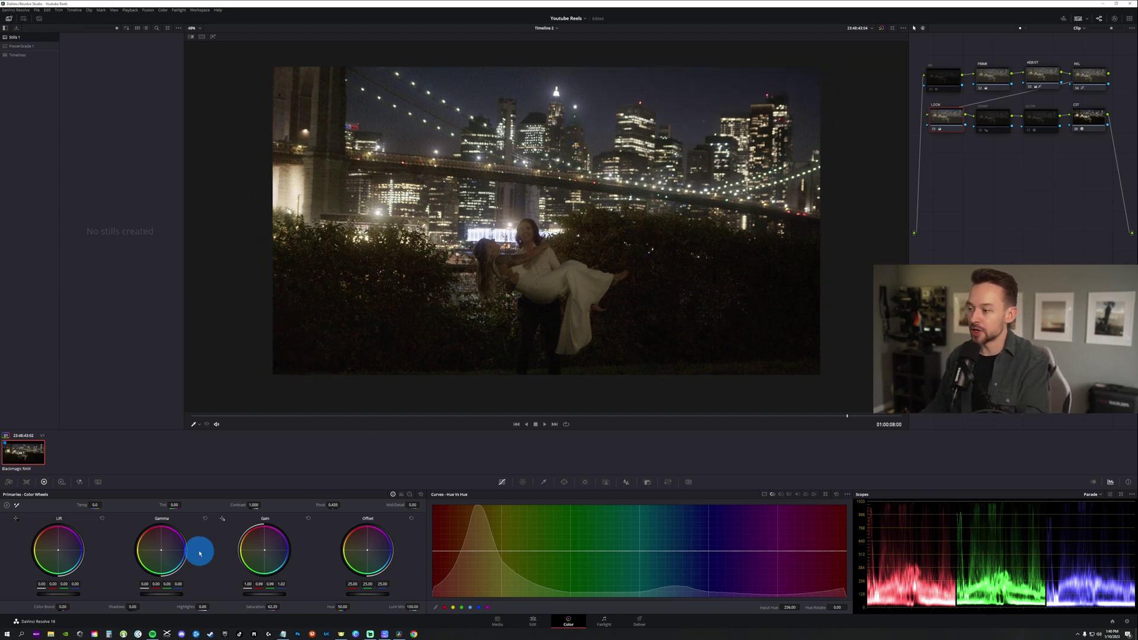
Nudge the gamma balance back to neutral and recheck the LOOK grade, leaving it enabled.
drag(199, 553, 199, 554)
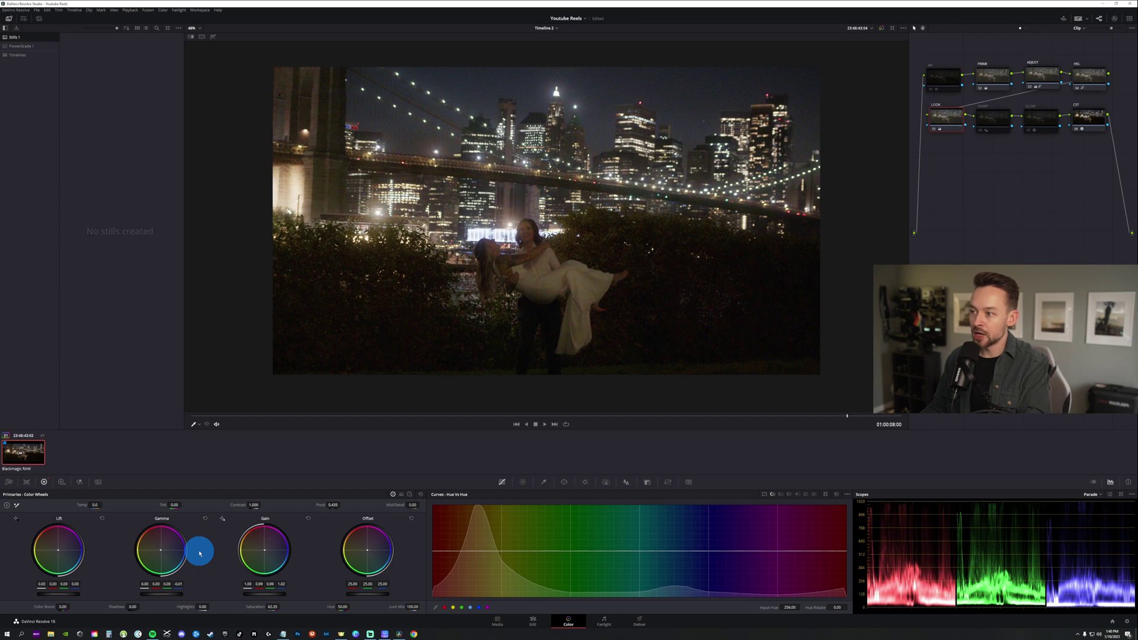
drag(200, 553, 200, 553)
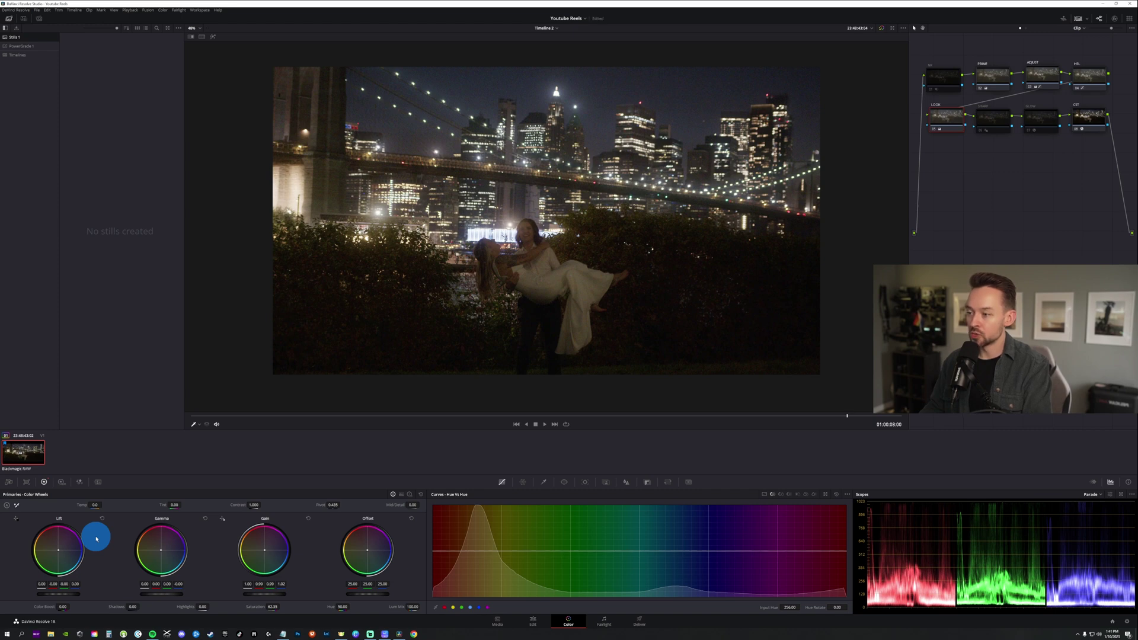
scroll(608, 258, down, 1)
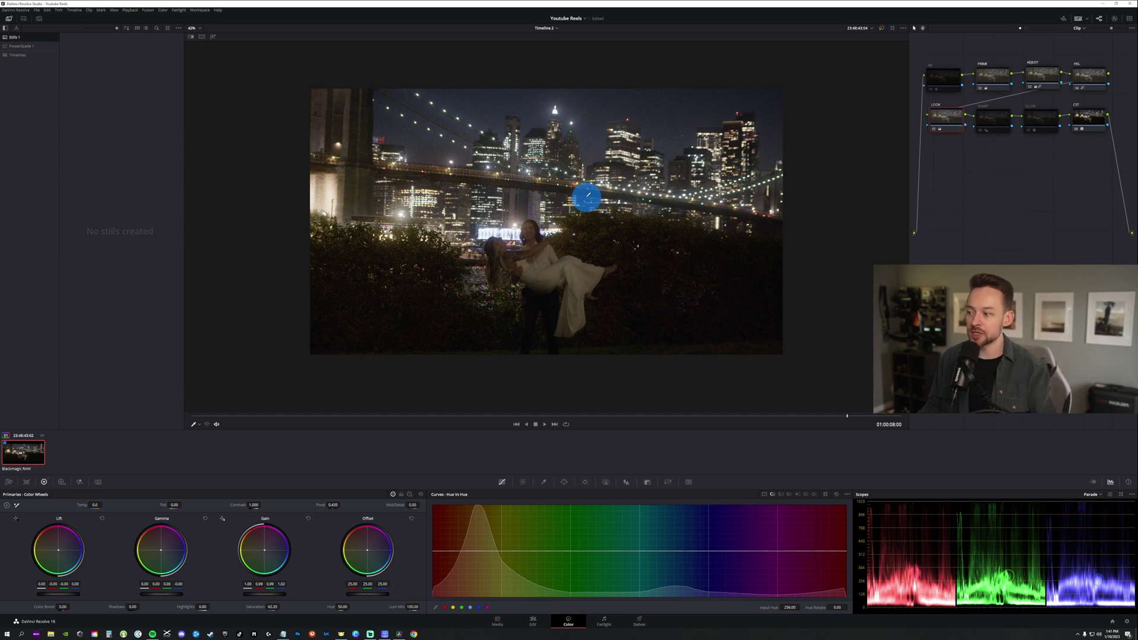
key(ctrl+d)
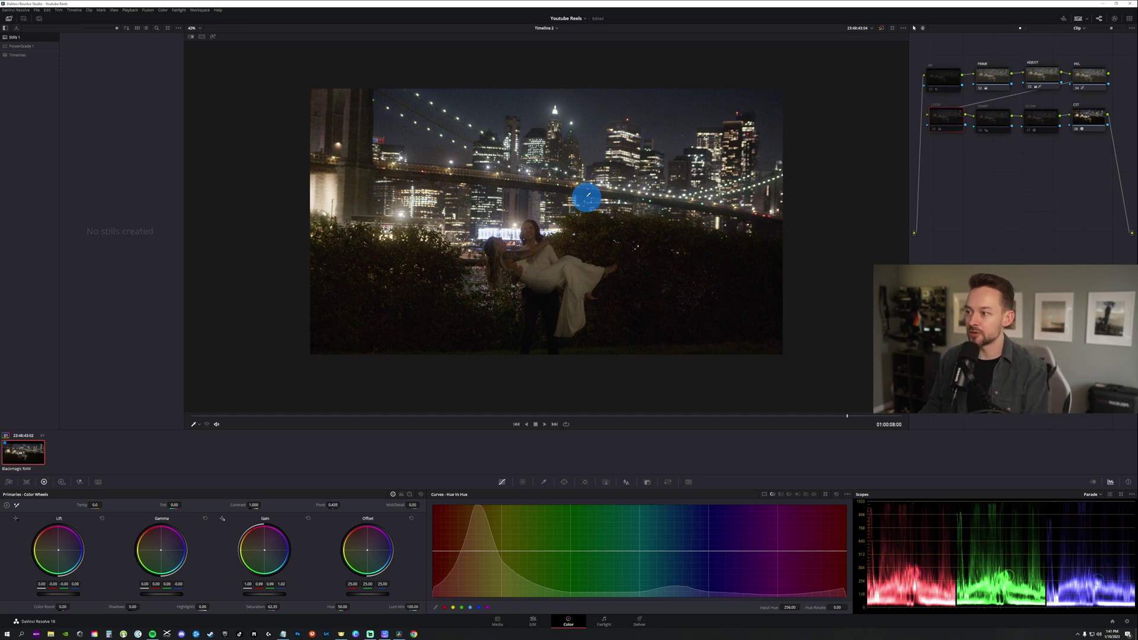
scroll(588, 196, up, 2)
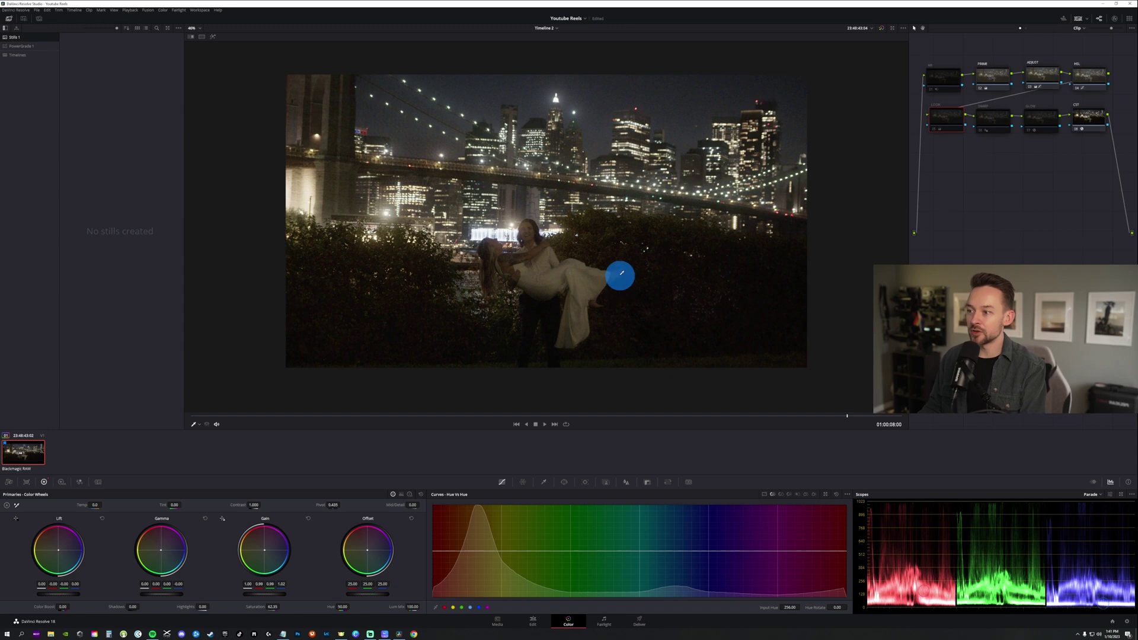
key(ctrl+d)
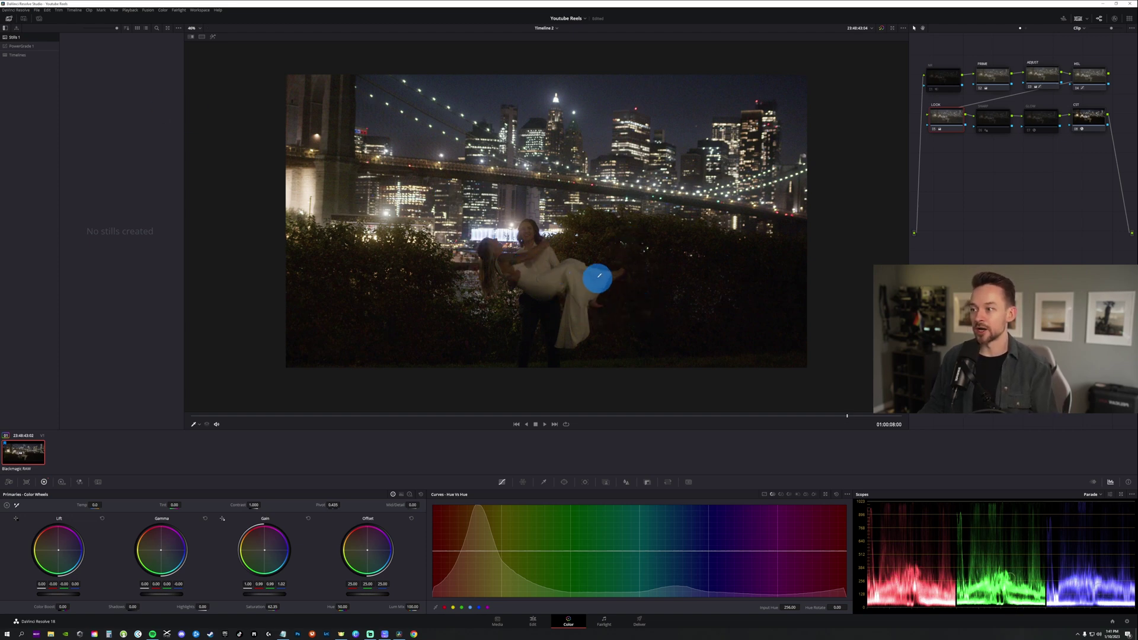
scroll(580, 219, up, 2)
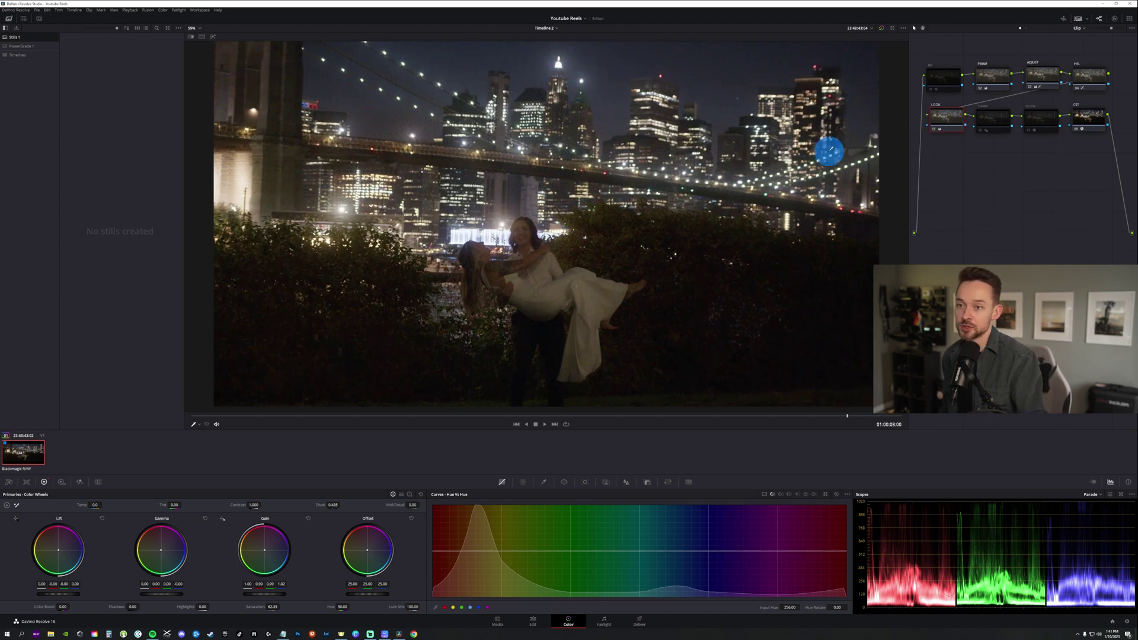
Raise the GLOW node's Glow effect Global Blend to about 0.423.
click(989, 119)
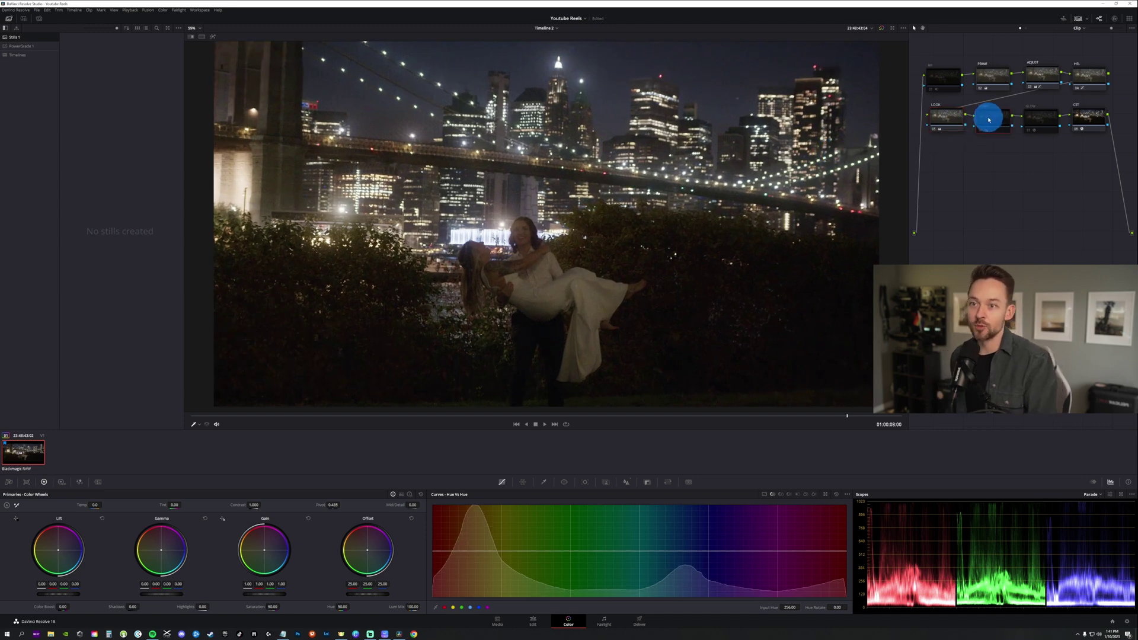
scroll(580, 247, down, 2)
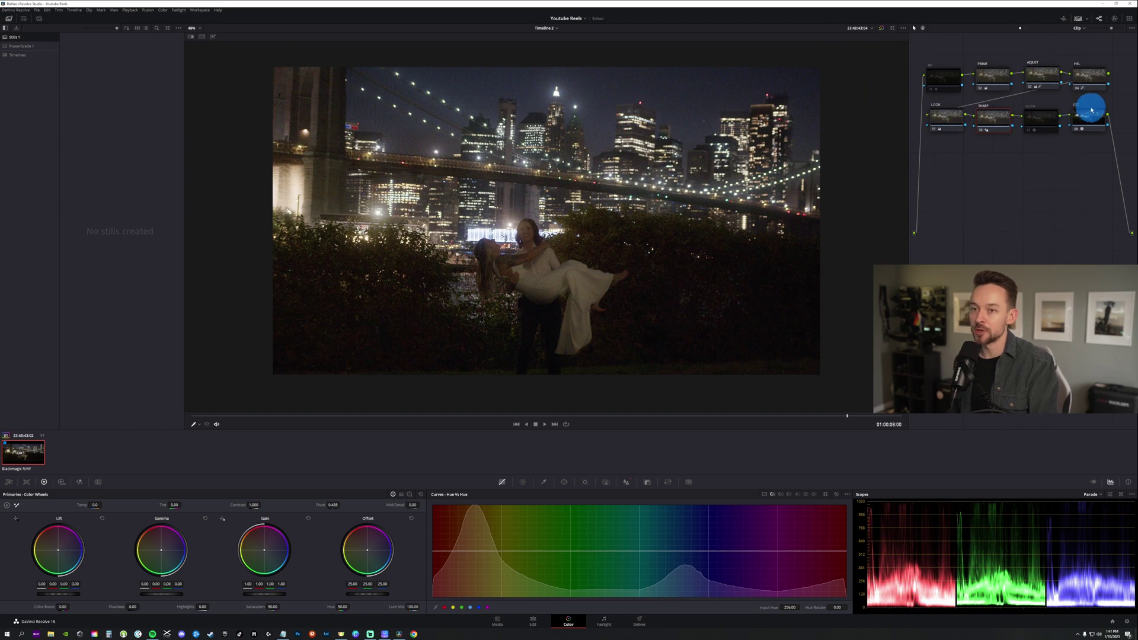
click(1038, 119)
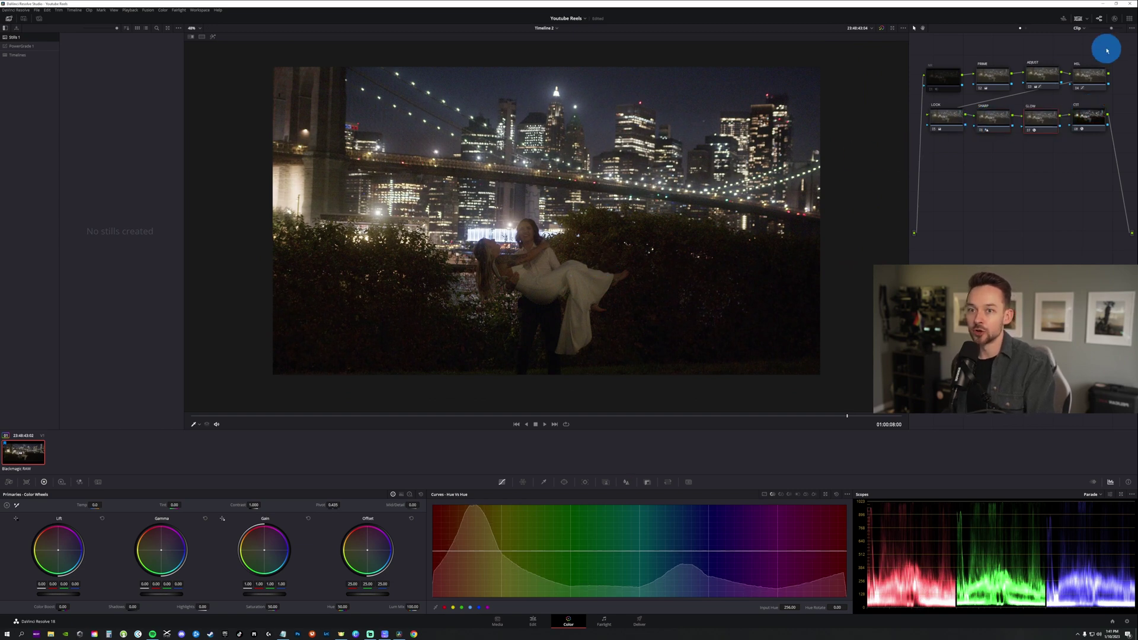
click(1114, 19)
click(1037, 189)
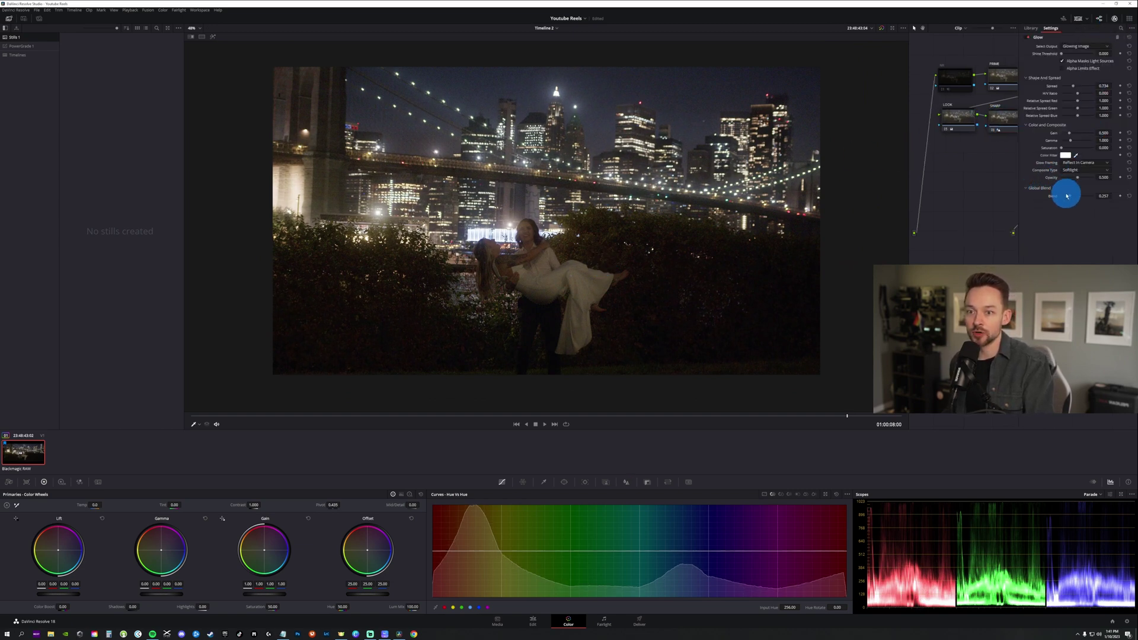
mouse_move(1070, 198)
mouse_down()
mouse_move(1087, 196)
mouse_move(1073, 201)
mouse_up()
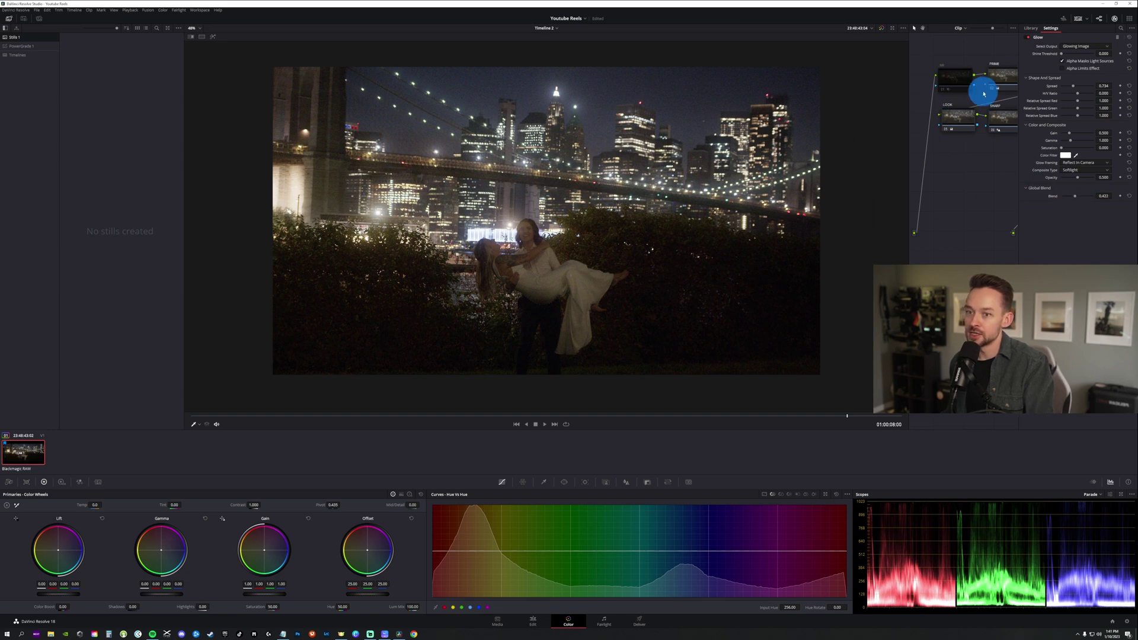
click(1081, 19)
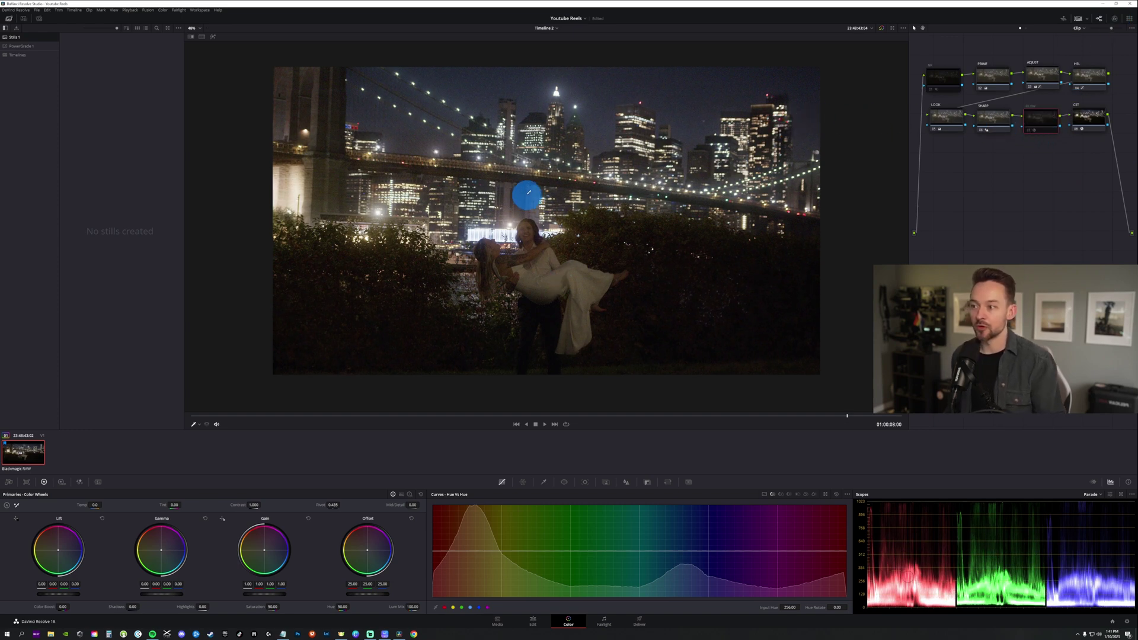
key(ctrl+d)
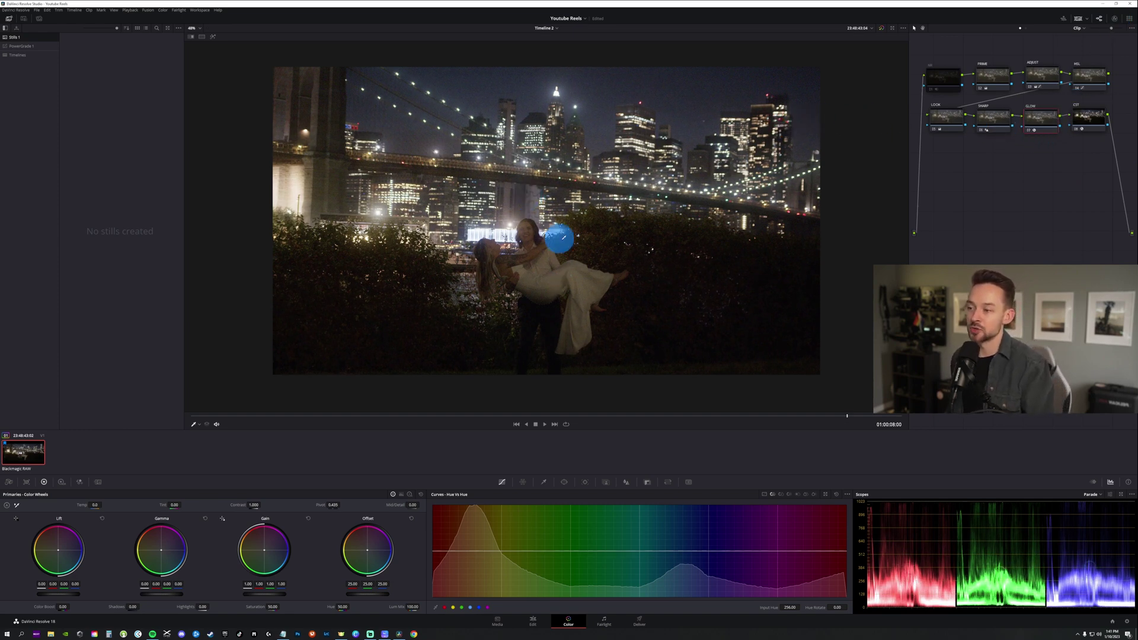
key(ctrl+d)
scroll(540, 249, up, 2)
scroll(543, 246, up, 1)
key(ctrl+d)
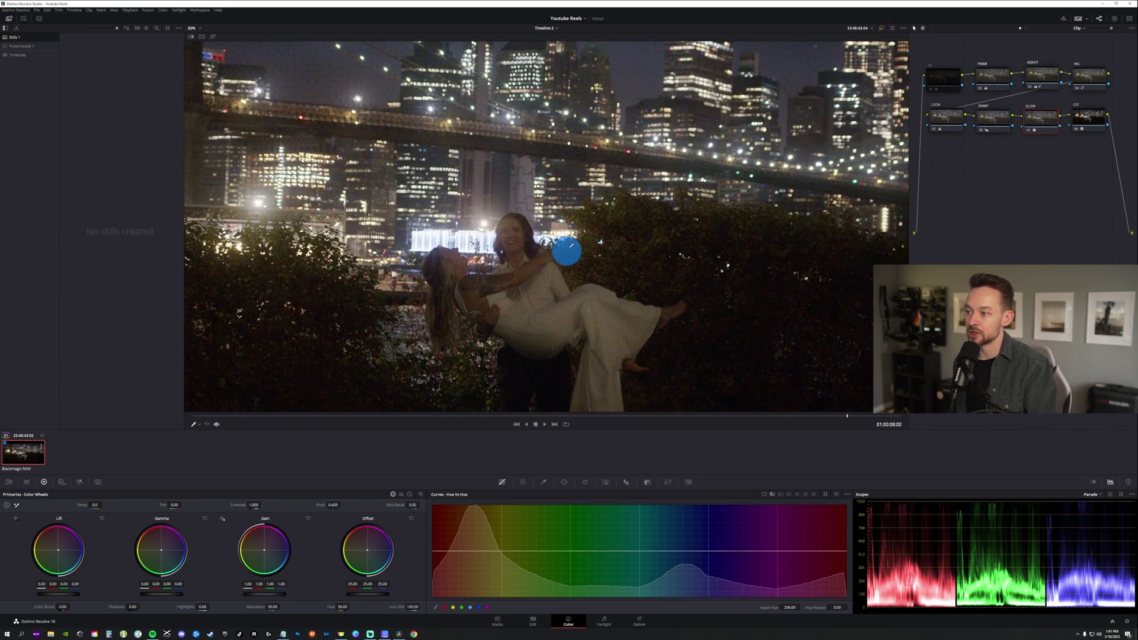
key(ctrl+d)
scroll(561, 219, down, 2)
key(ctrl+d)
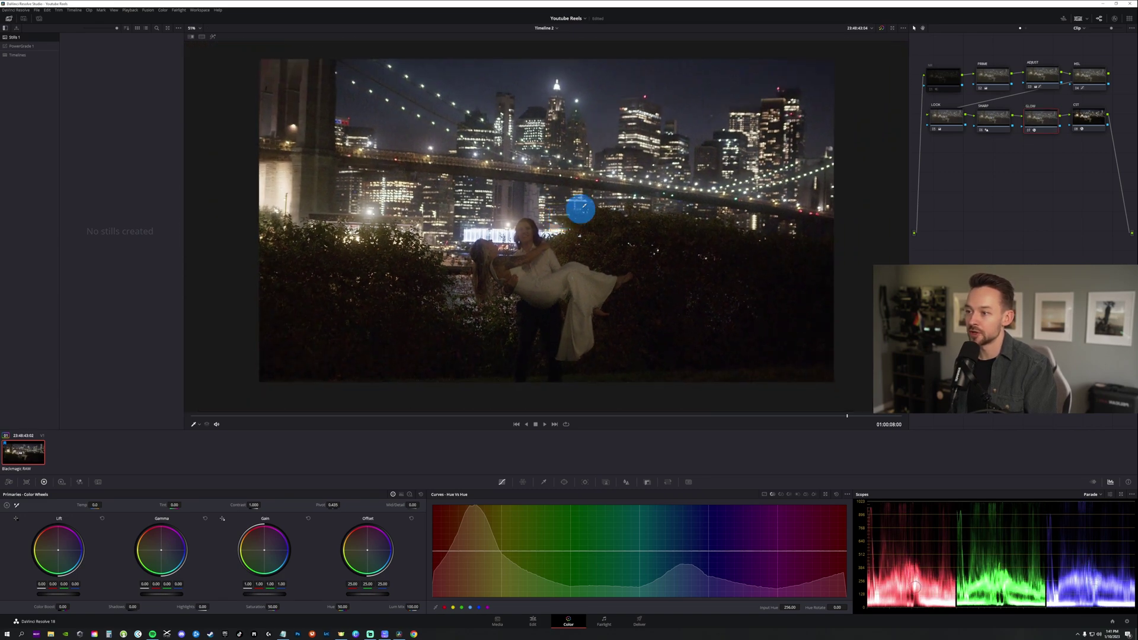
scroll(498, 279, up, 2)
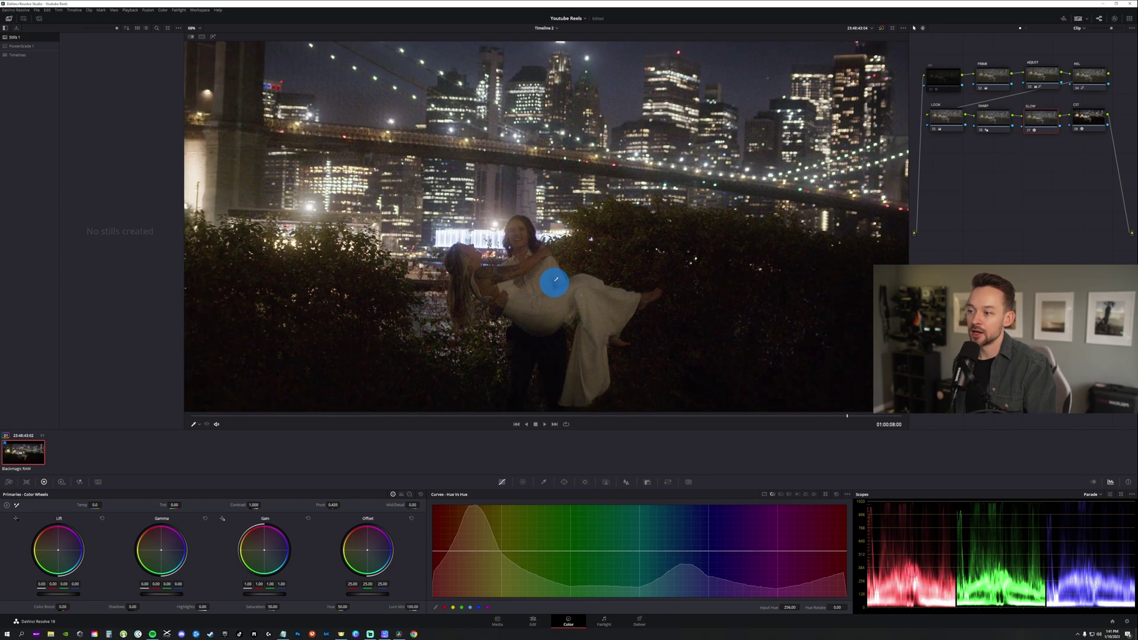
scroll(500, 285, down, 3)
click(954, 86)
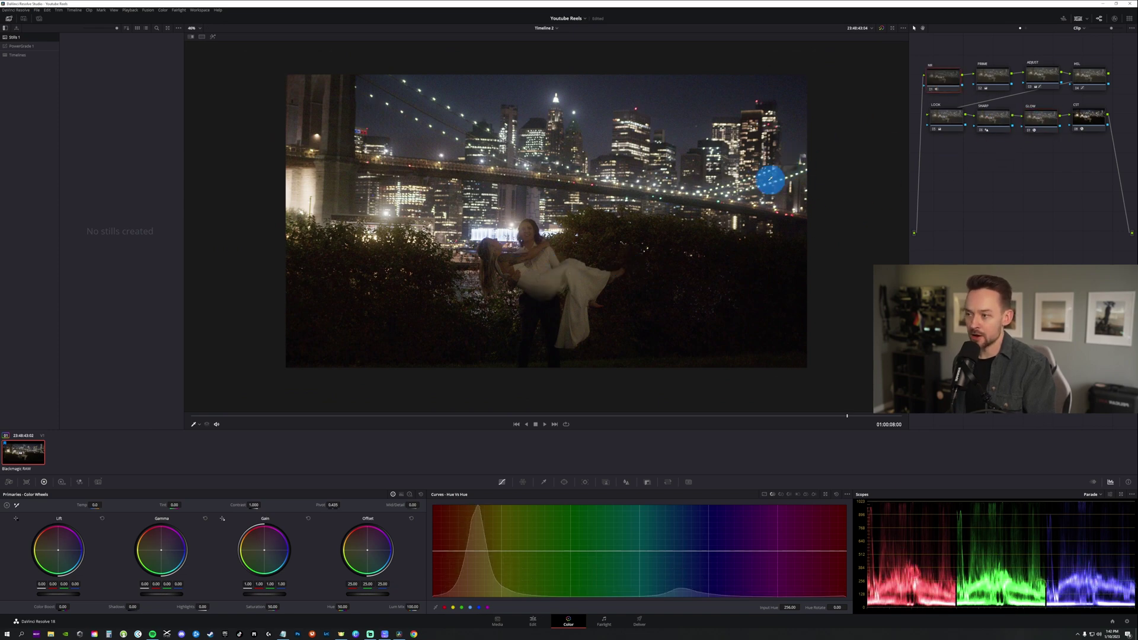
scroll(554, 235, up, 3)
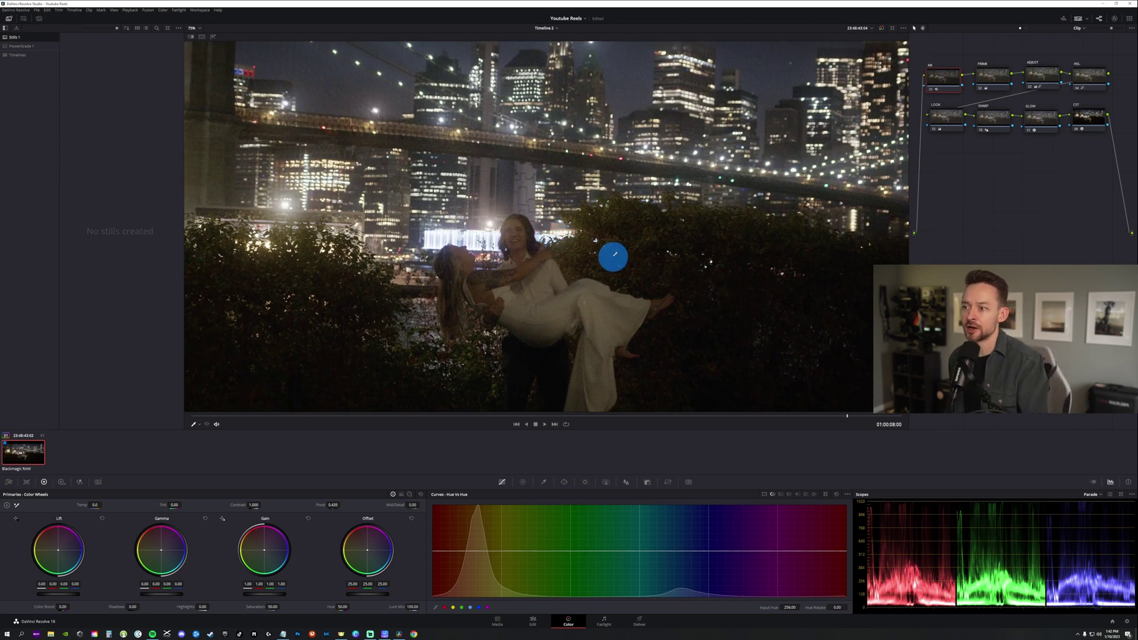
scroll(557, 240, down, 3)
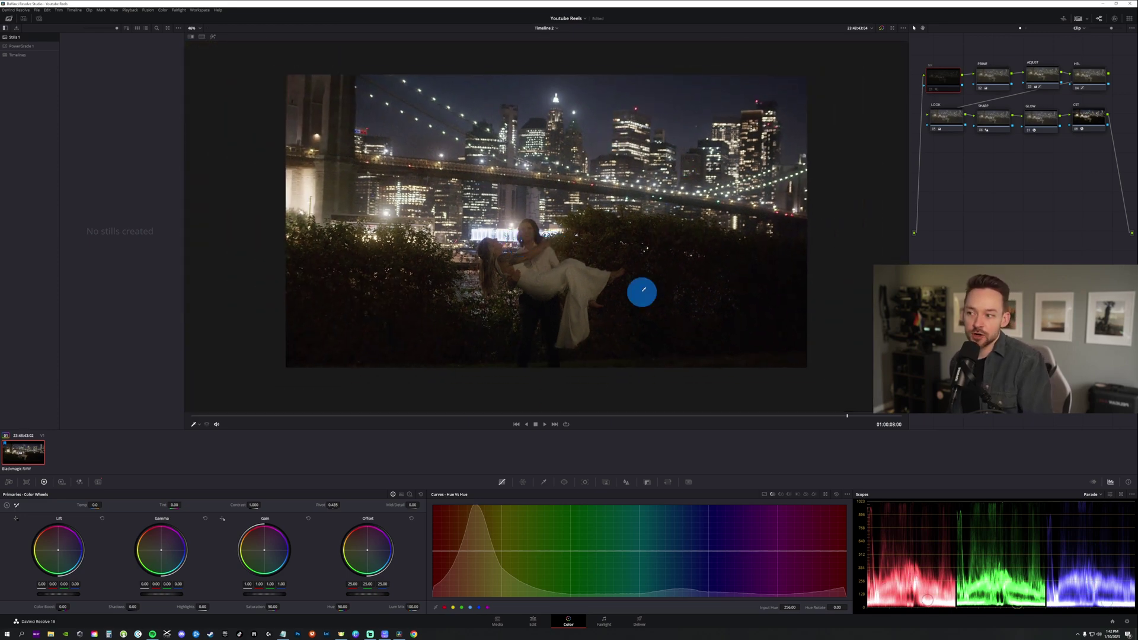
scroll(584, 220, up, 2)
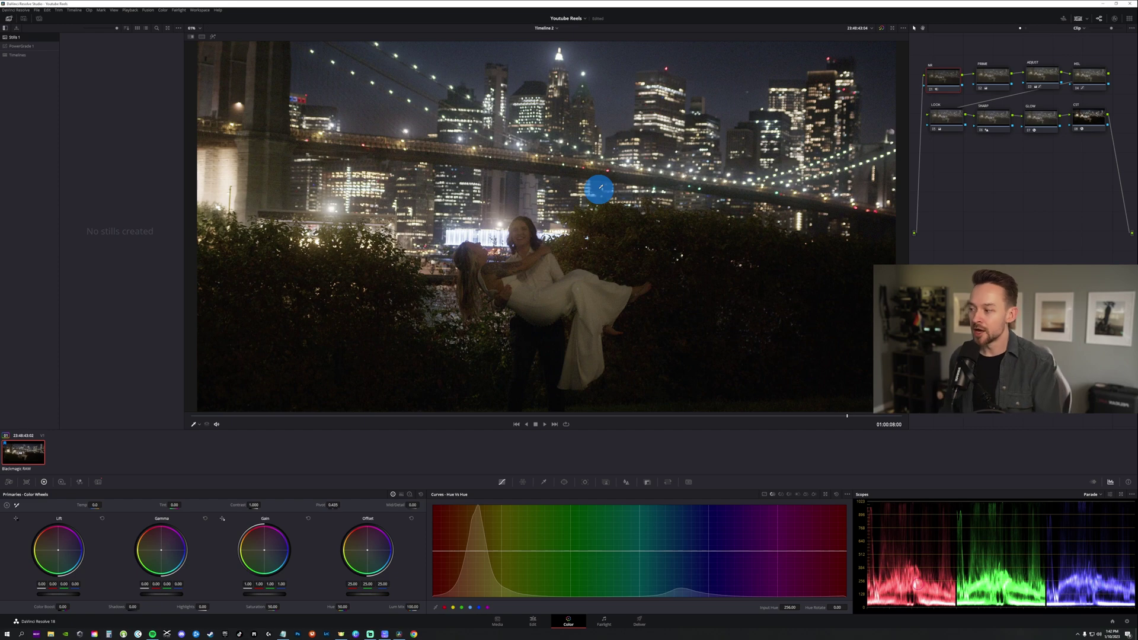
scroll(595, 228, up, 5)
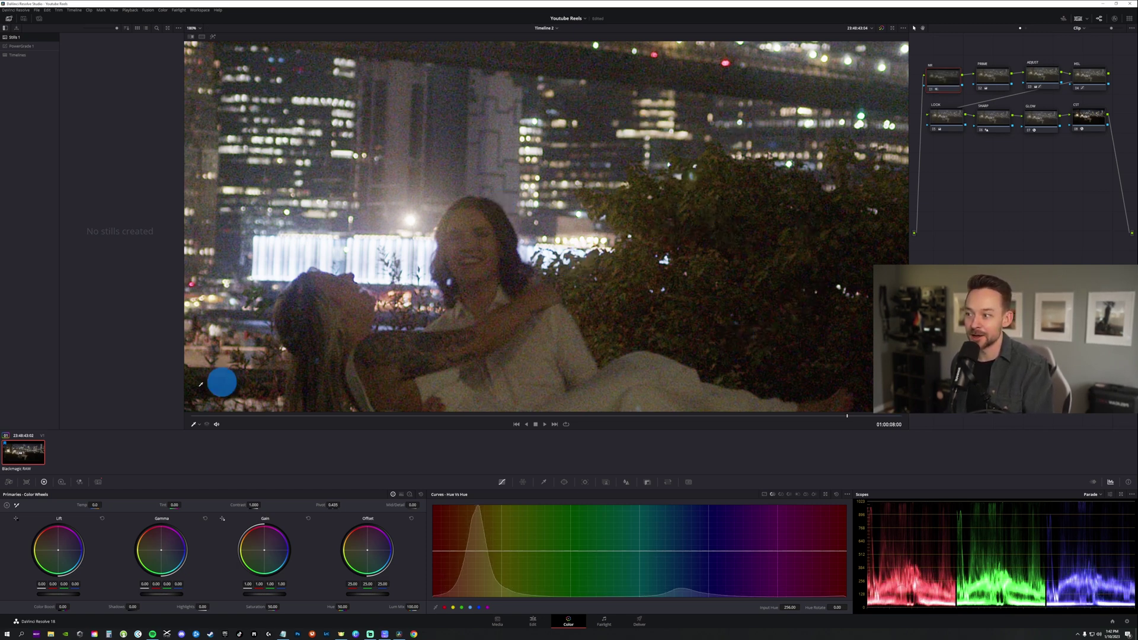
Raise the clip's Blackmagic RAW Tint from 18 to 25 in the Camera Raw palette.
click(17, 483)
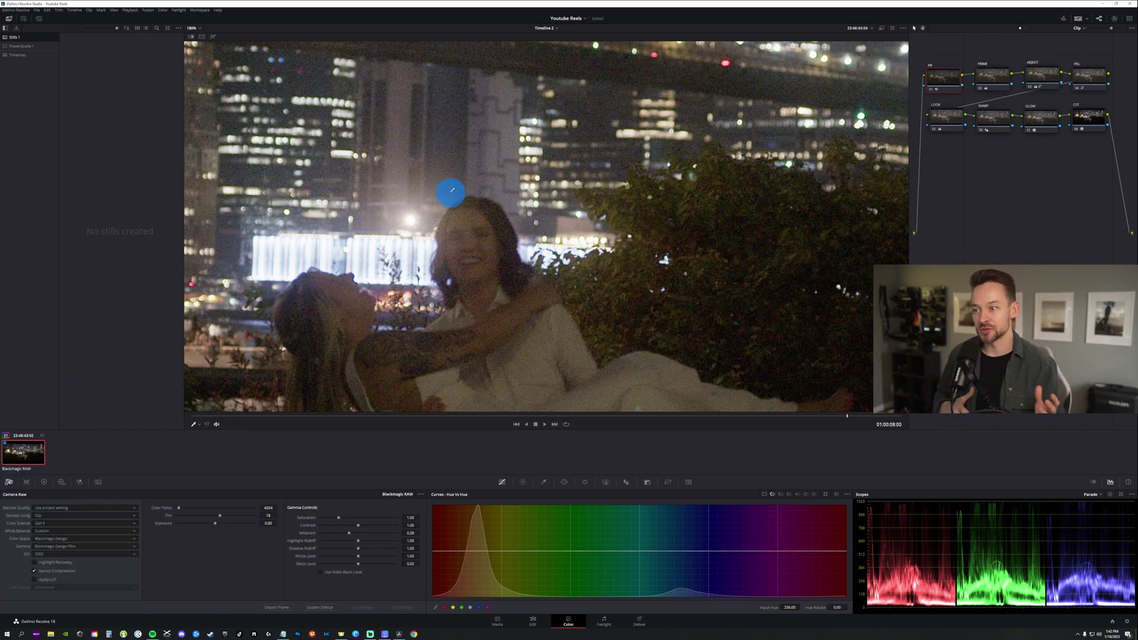
scroll(432, 225, down, 5)
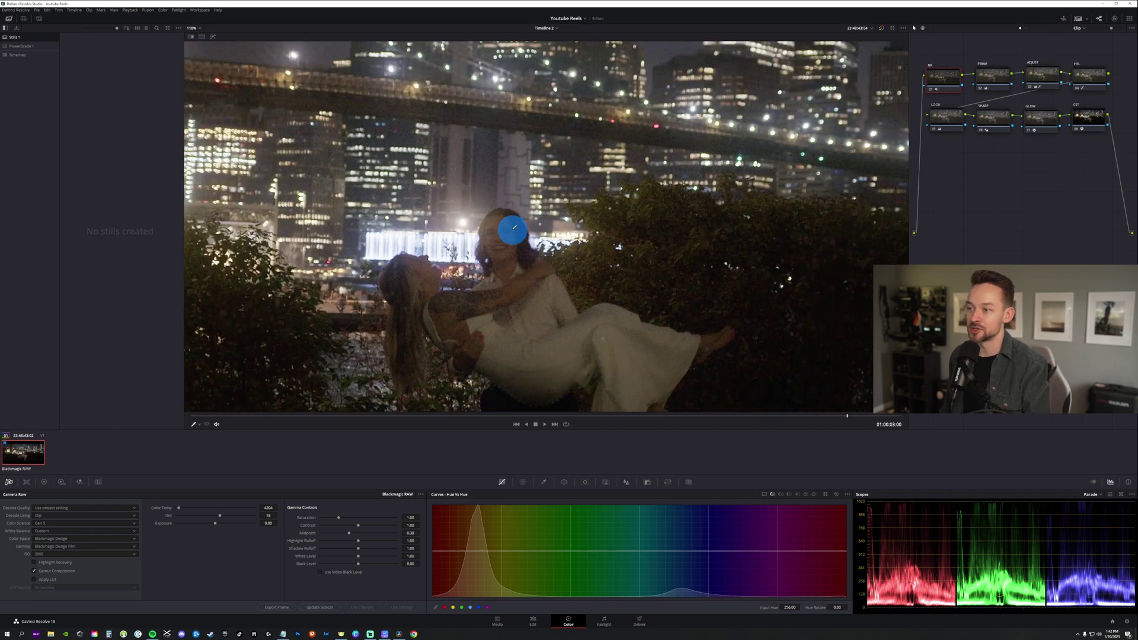
scroll(553, 221, down, 3)
scroll(579, 218, up, 3)
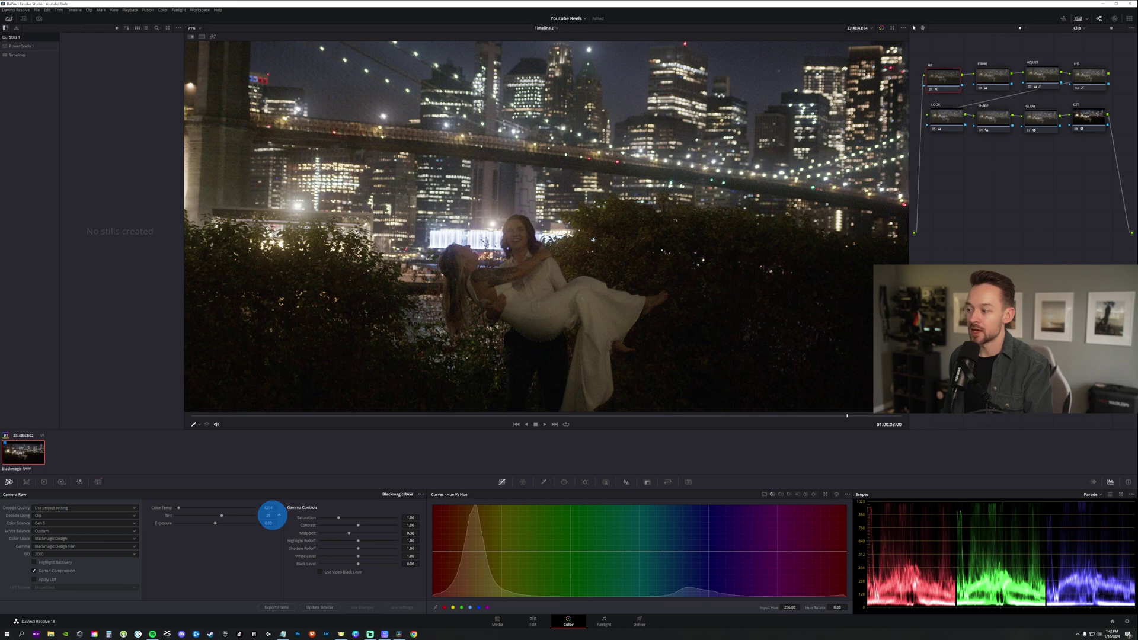
scroll(561, 337, down, 4)
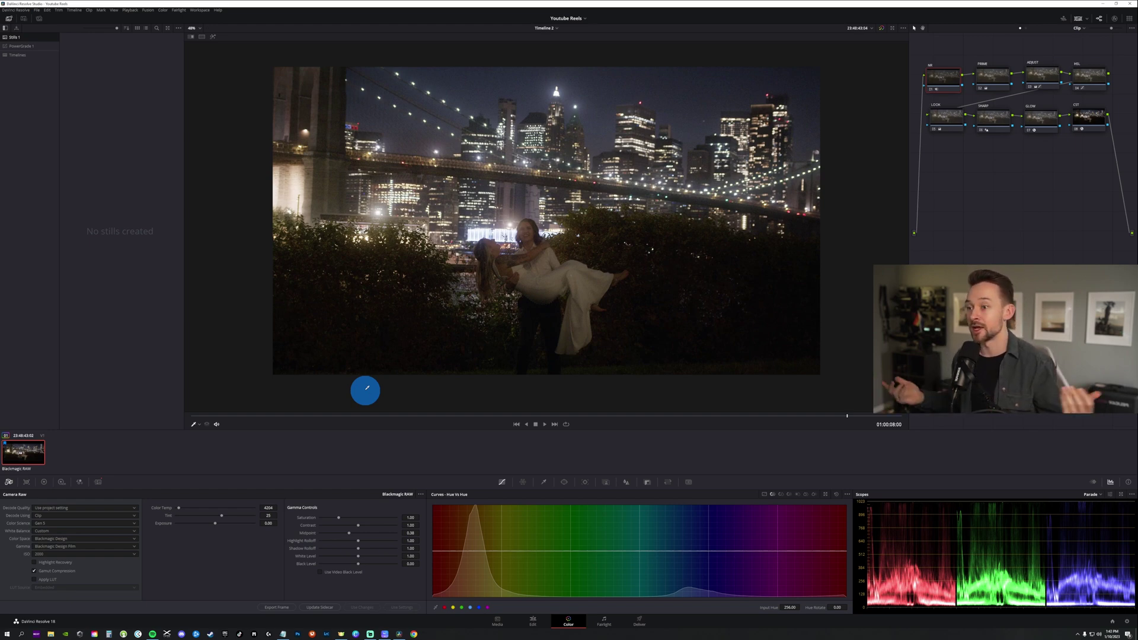
drag(250, 419, 833, 416)
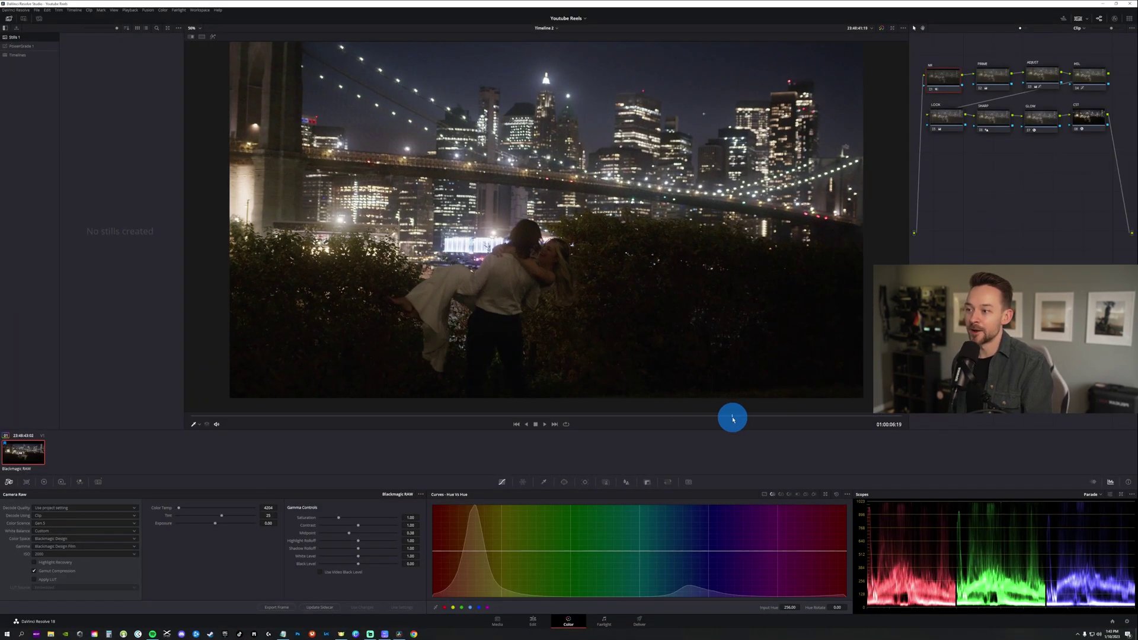
mouse_move(733, 418)
mouse_down()
mouse_move(701, 421)
mouse_move(717, 419)
mouse_up()
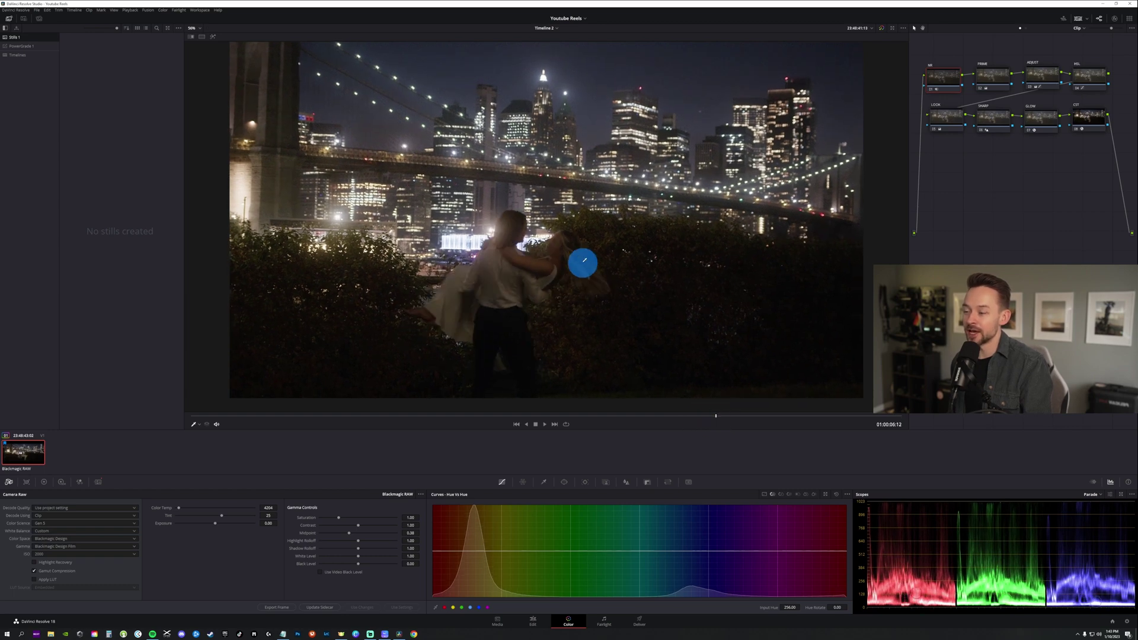
scroll(584, 262, down, 1)
scroll(586, 259, up, 2)
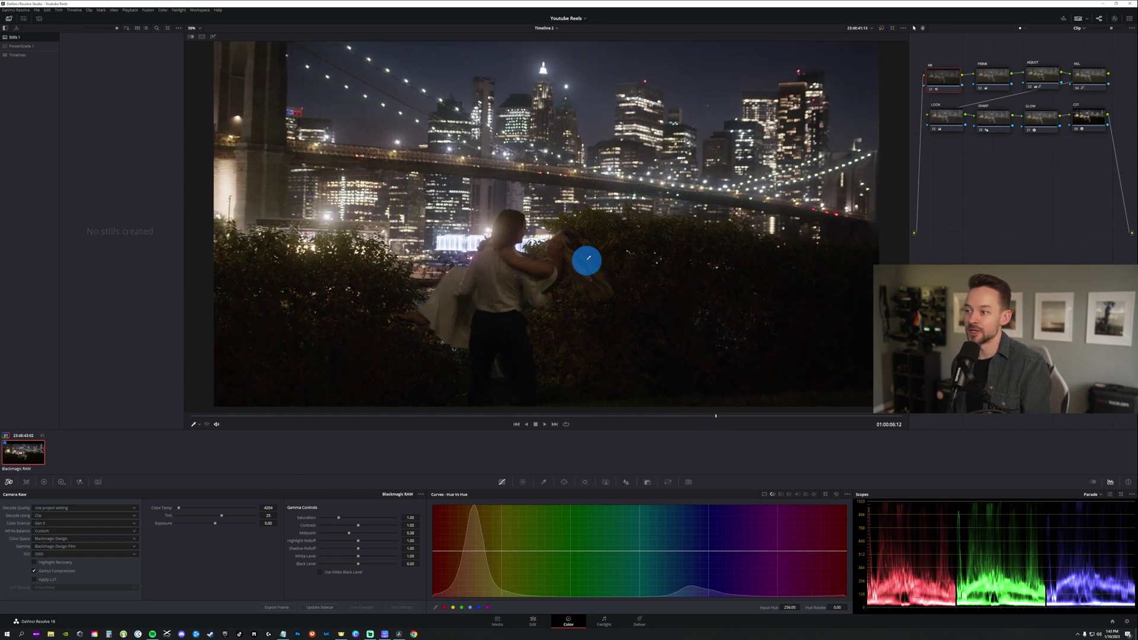
drag(716, 419, 534, 408)
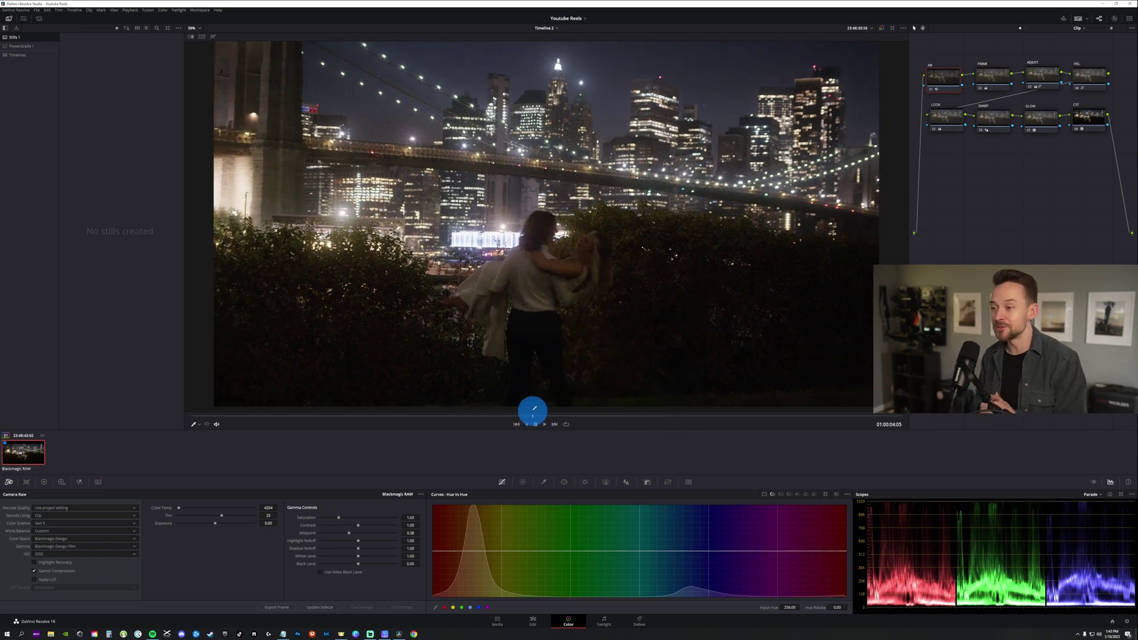